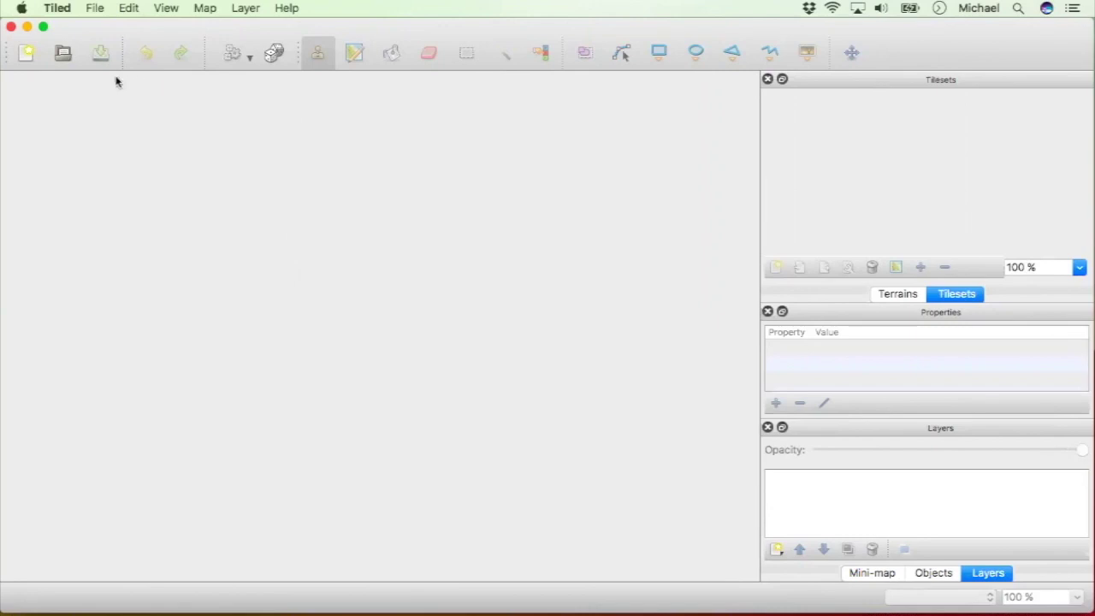
Create a new orthogonal map with CSV layer format, Right Down render order, 100 x 100 tiles and a 32 x 32 px tile size.
left_click(27, 54)
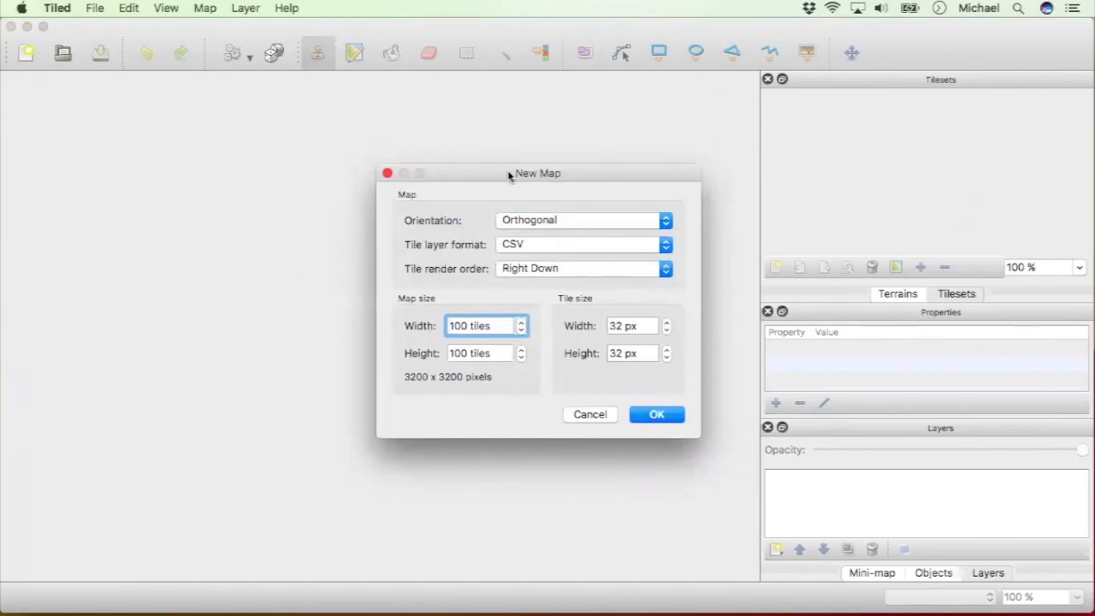
left_click(534, 219)
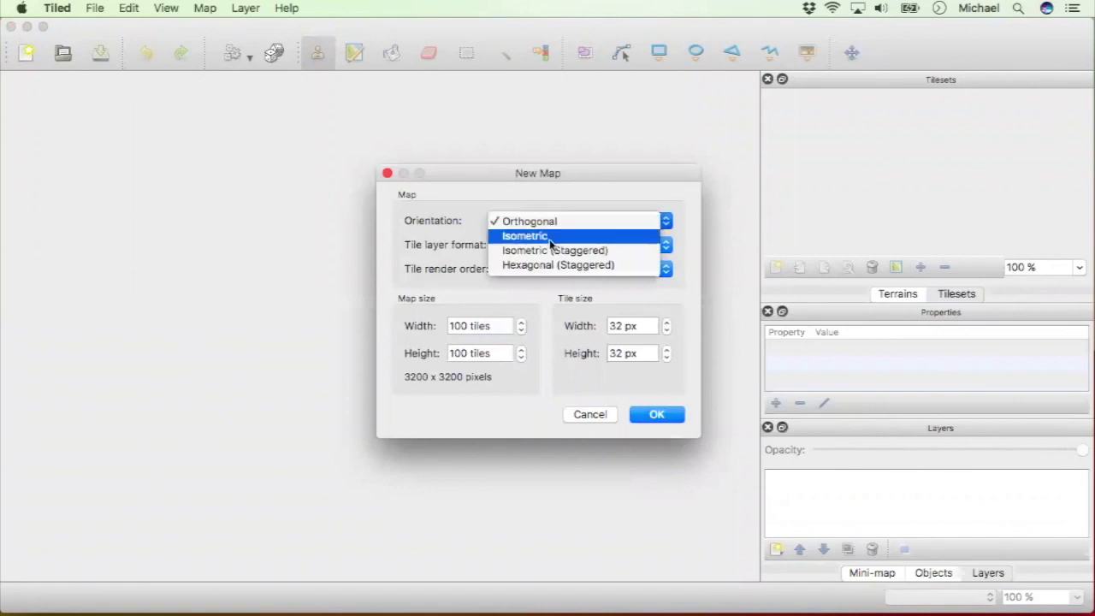
left_click(548, 223)
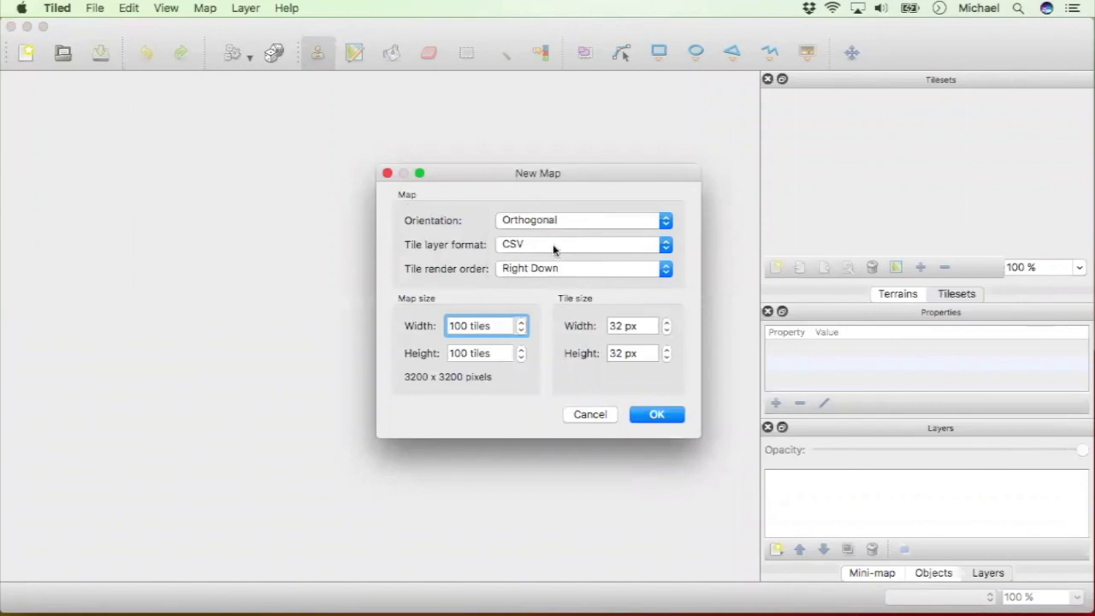
left_click(563, 245)
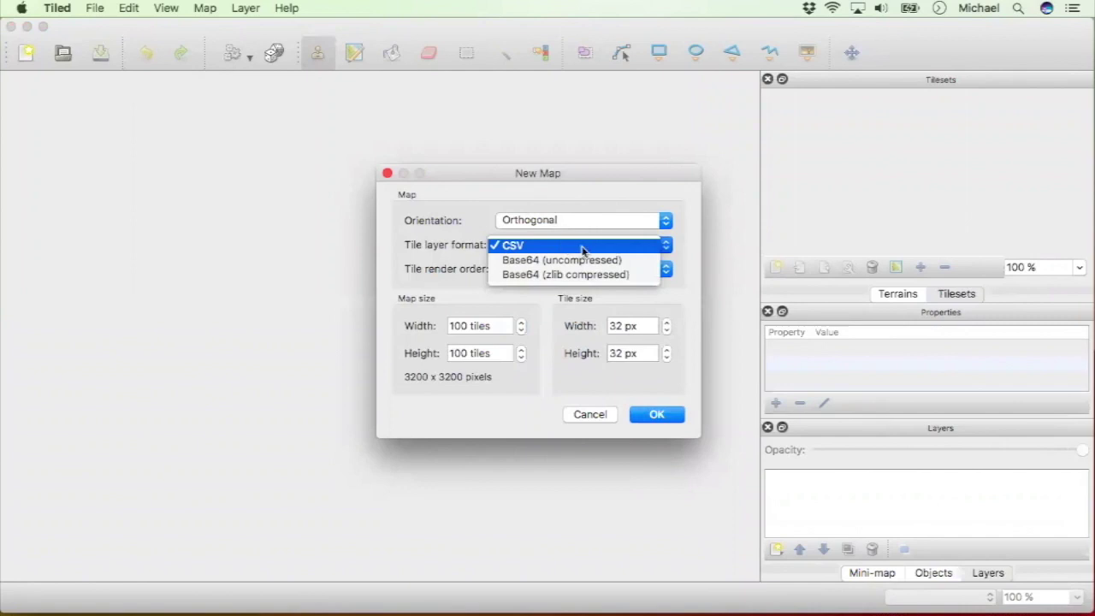
left_click(569, 246)
left_click(569, 246)
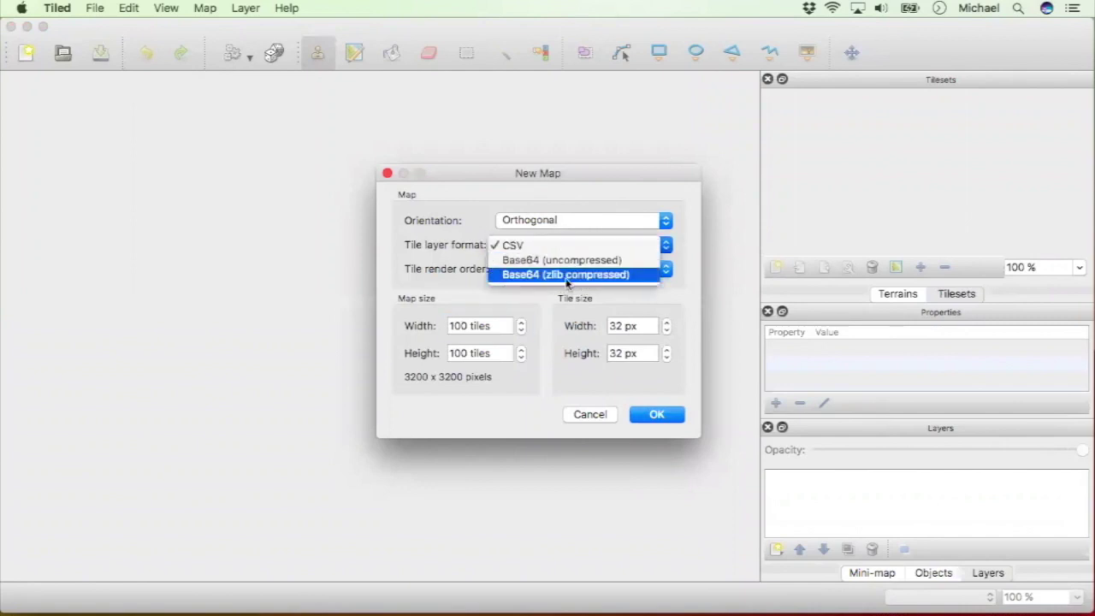
left_click(585, 245)
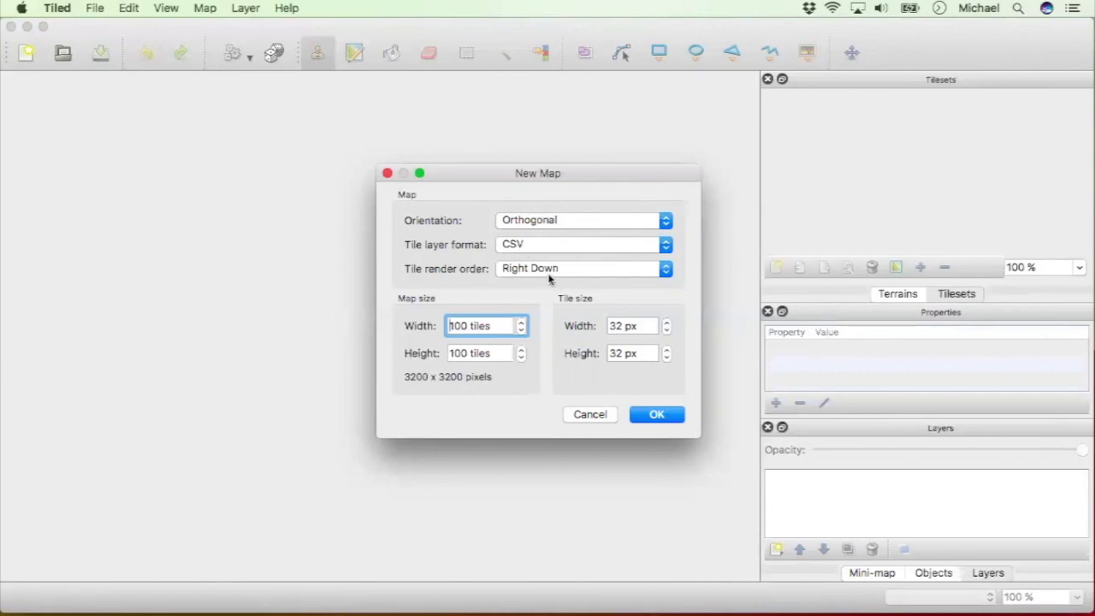
left_click(526, 270)
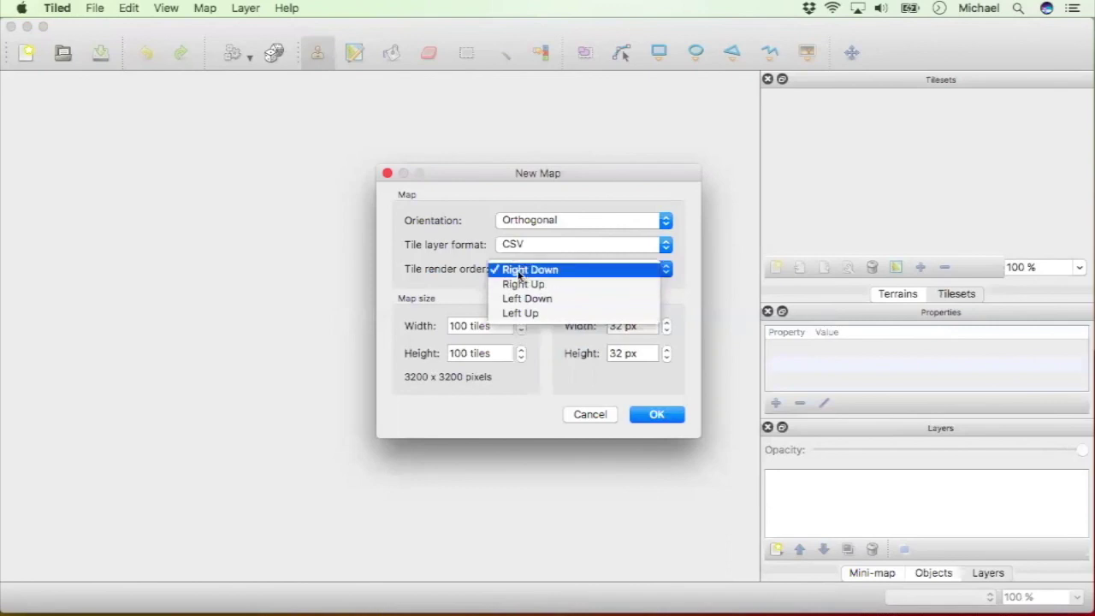
left_click(525, 272)
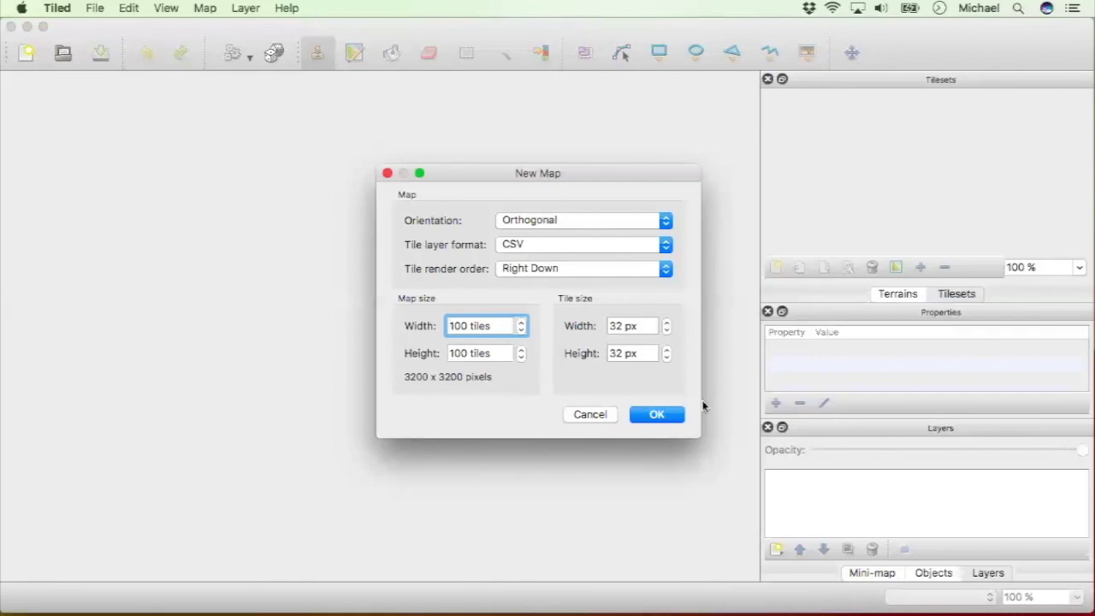
left_click(657, 415)
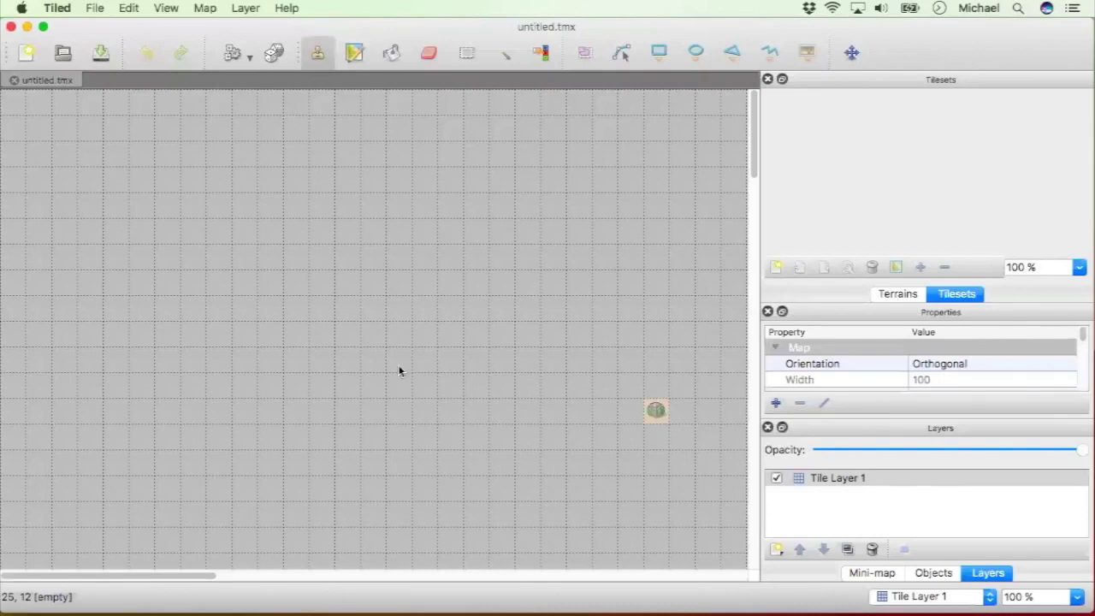
Examine the extent of the empty map grid at different zoom levels.
scroll(393, 521, "down", 1, "ctrl")
scroll(395, 519, "down", 2, "ctrl")
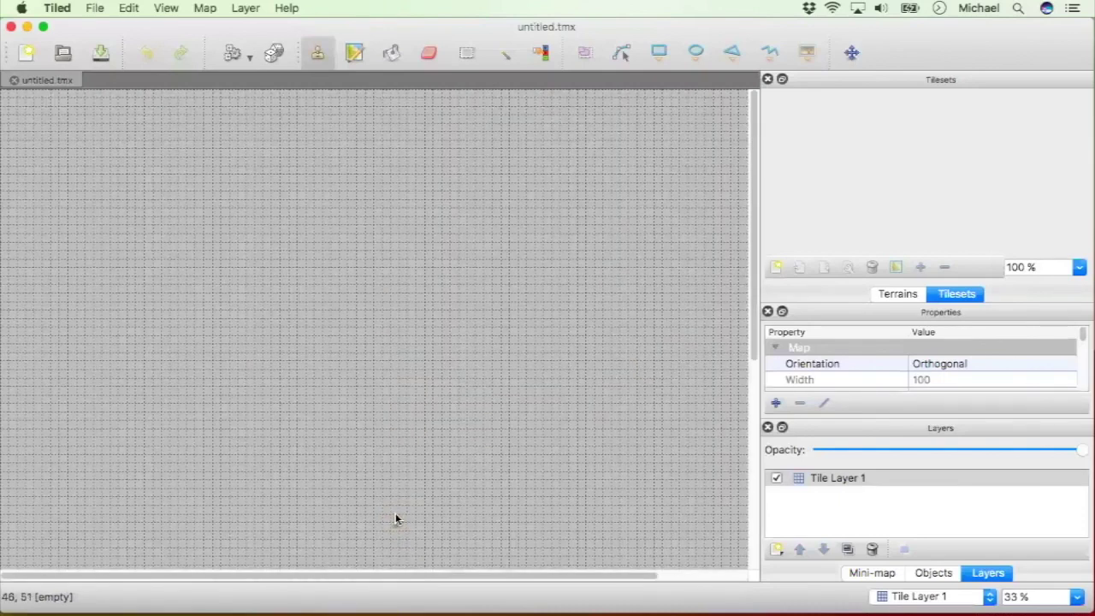
scroll(395, 519, "up", 3, "ctrl")
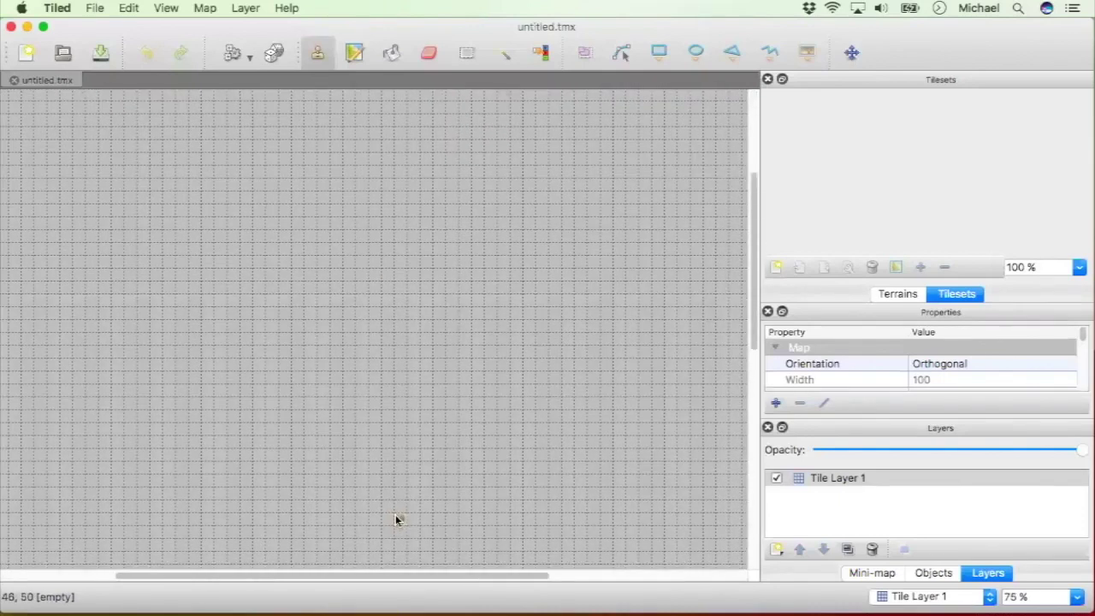
scroll(396, 516, "down", 4, "ctrl")
scroll(216, 401, "up", 1, "ctrl")
scroll(83, 411, "up", 1, "ctrl")
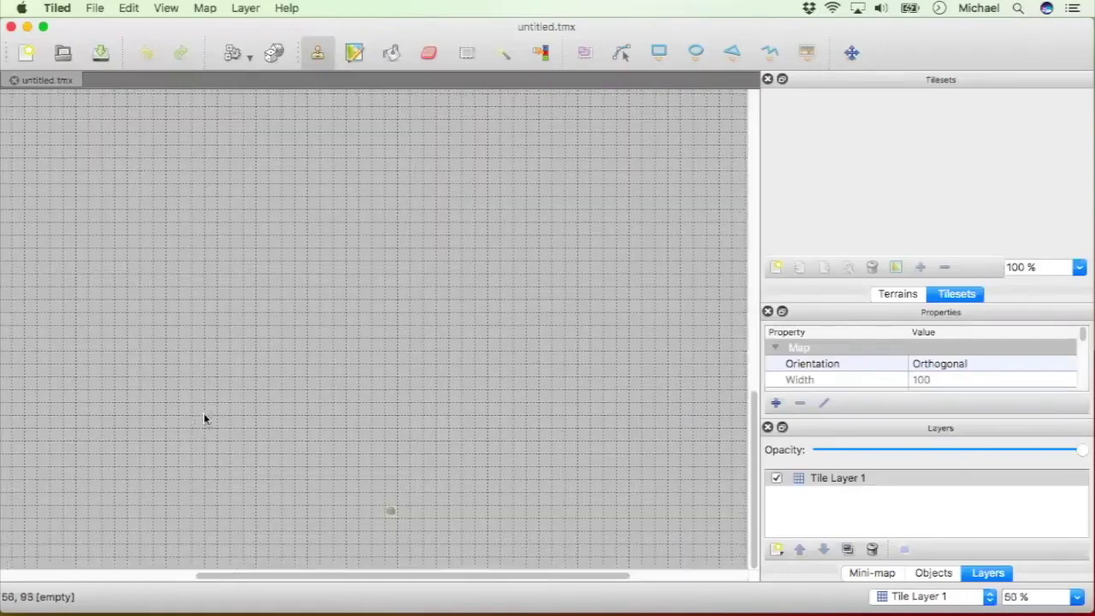
scroll(56, 411, "down", 3, "ctrl")
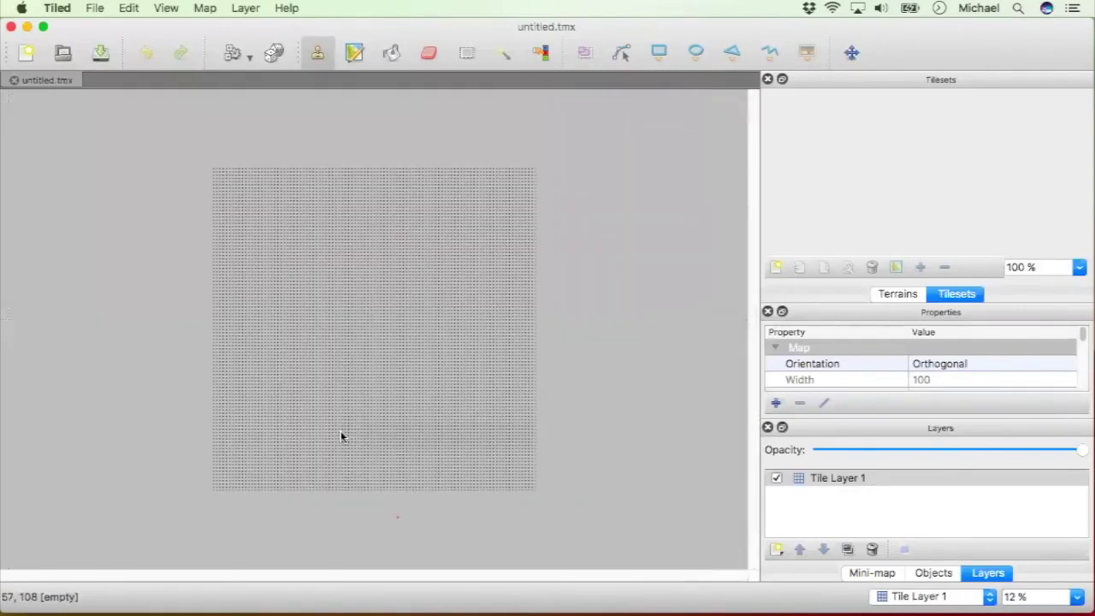
scroll(340, 430, "up", 2, "ctrl")
scroll(341, 428, "down", 2, "ctrl")
scroll(342, 427, "up", 5, "ctrl")
scroll(451, 301, "down", 1, "ctrl")
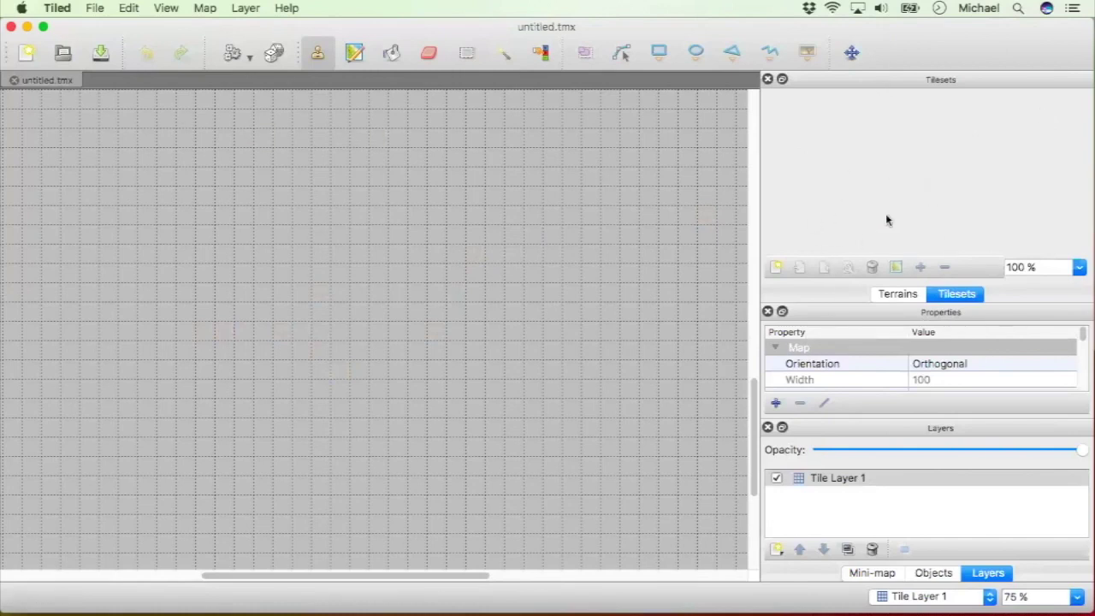
Create a new tileset named platformer with the type Collection of Images.
left_click(779, 268)
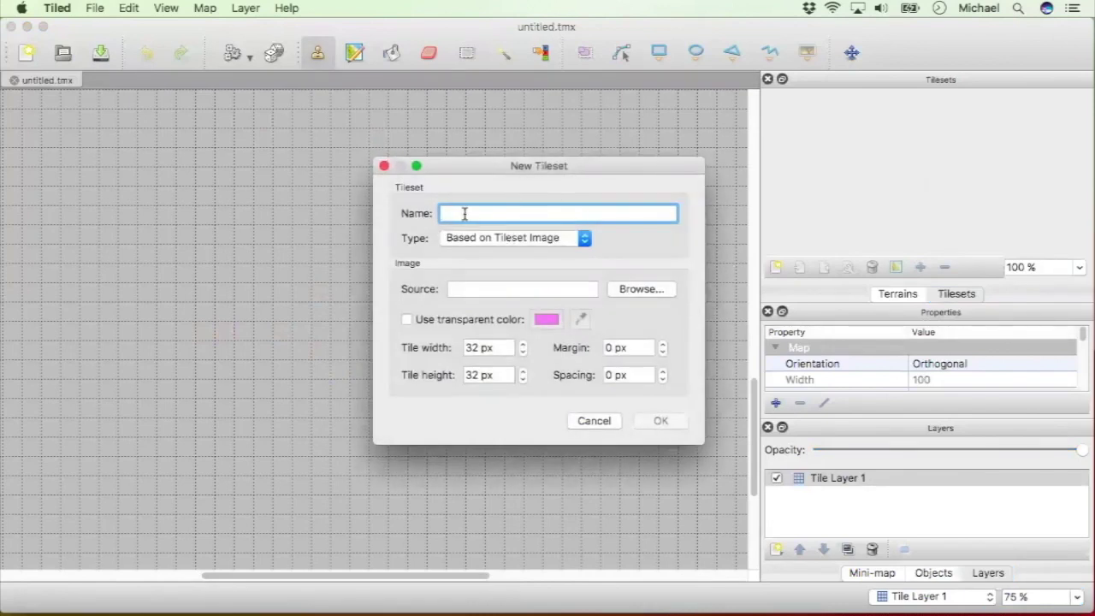
type("platformer")
left_click(506, 241)
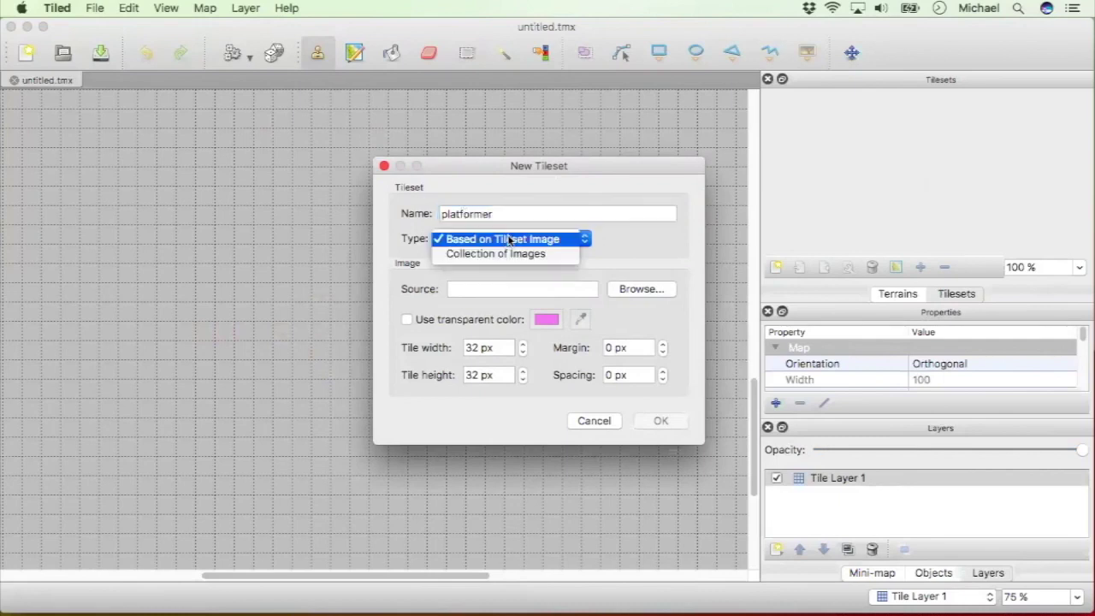
left_click(503, 241)
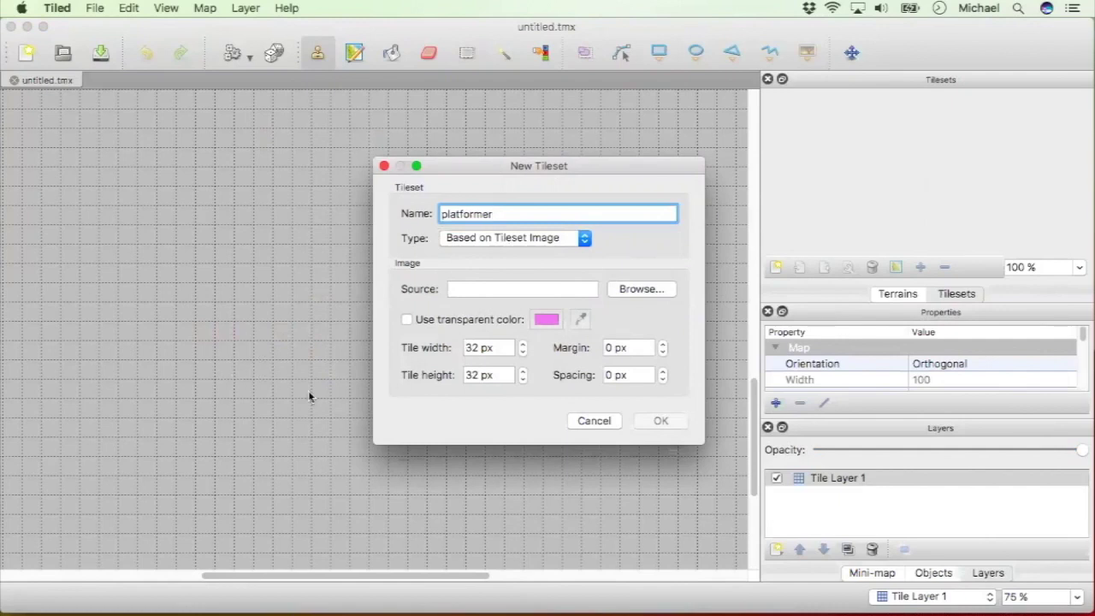
left_click(608, 348)
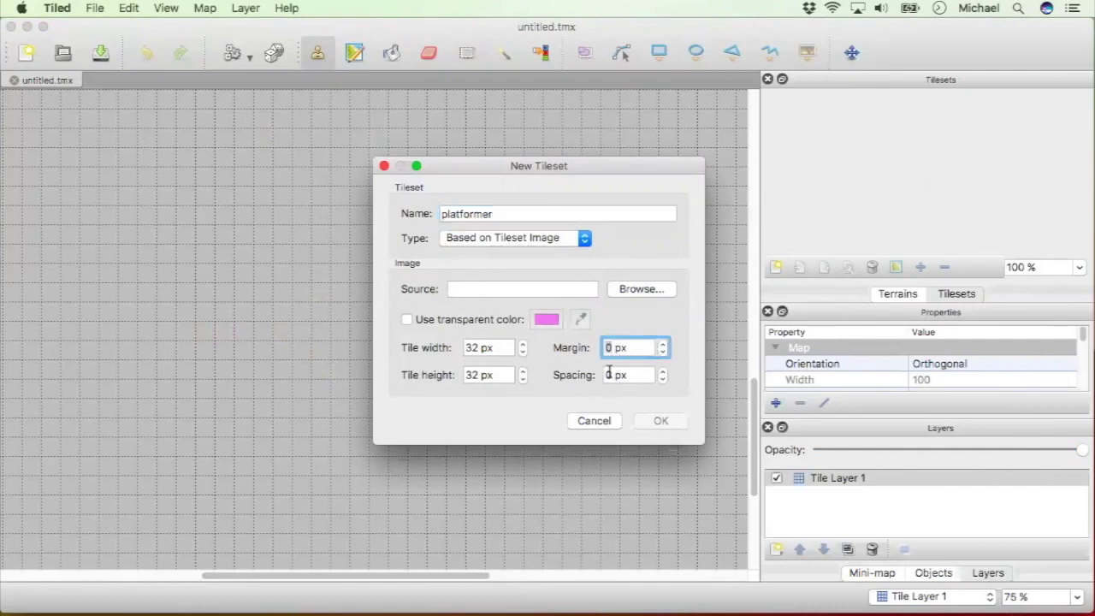
left_click(611, 374)
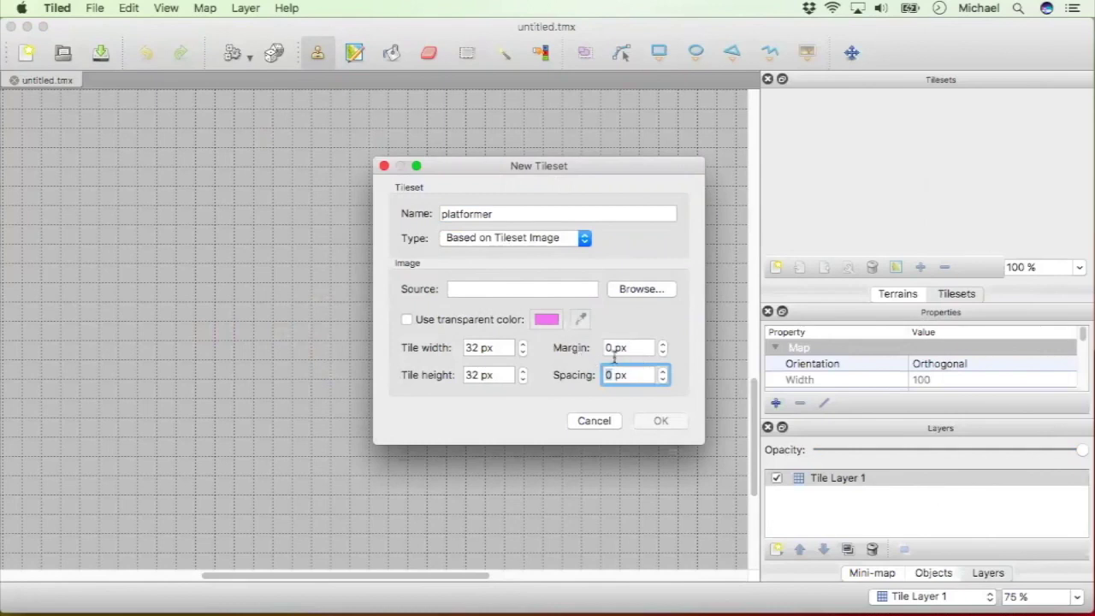
left_click(522, 247)
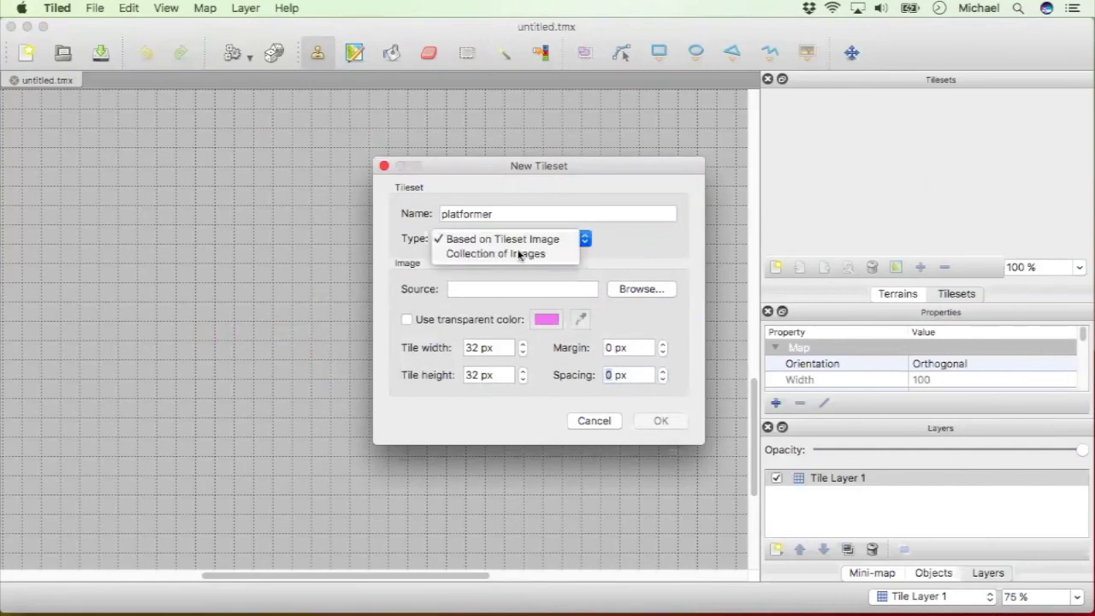
left_click(519, 254)
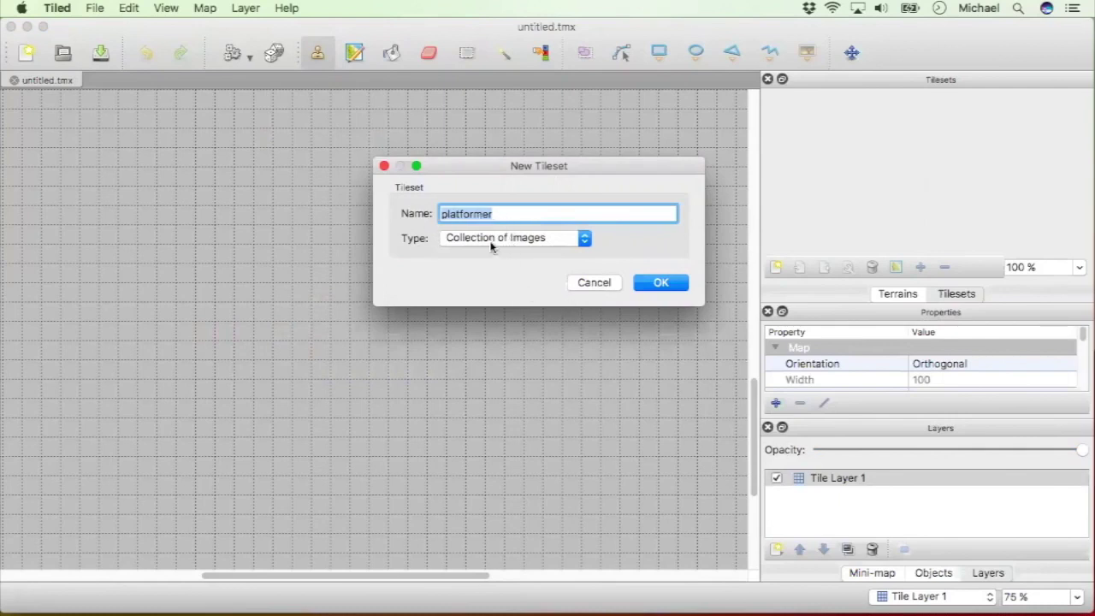
left_click(663, 285)
left_click(644, 285)
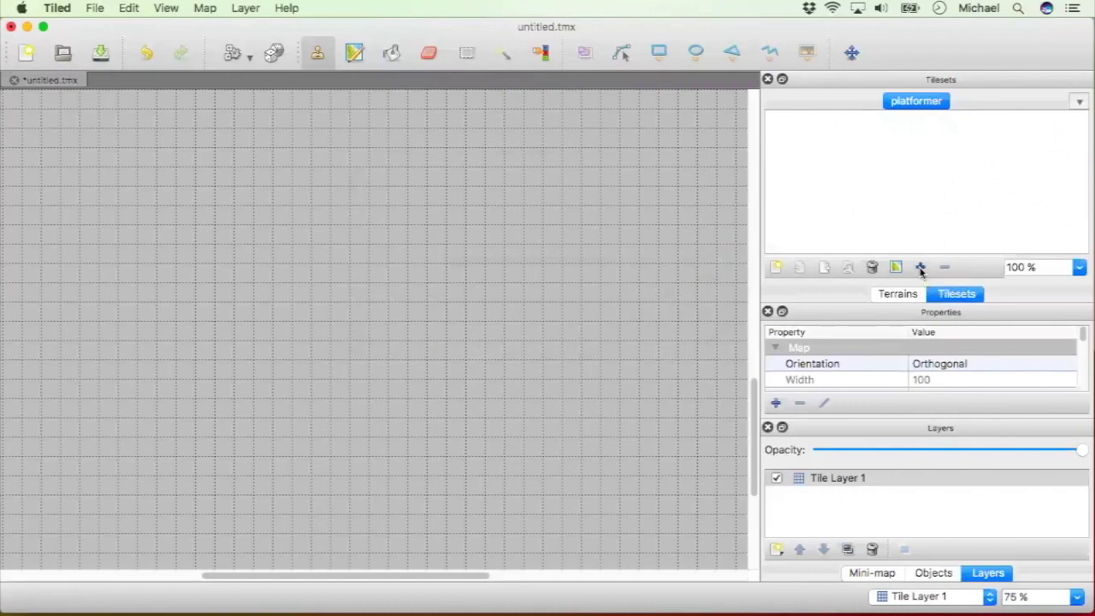
Add all PNG images from the stickerKnight folder on the Desktop to the platformer tileset.
left_click(921, 267)
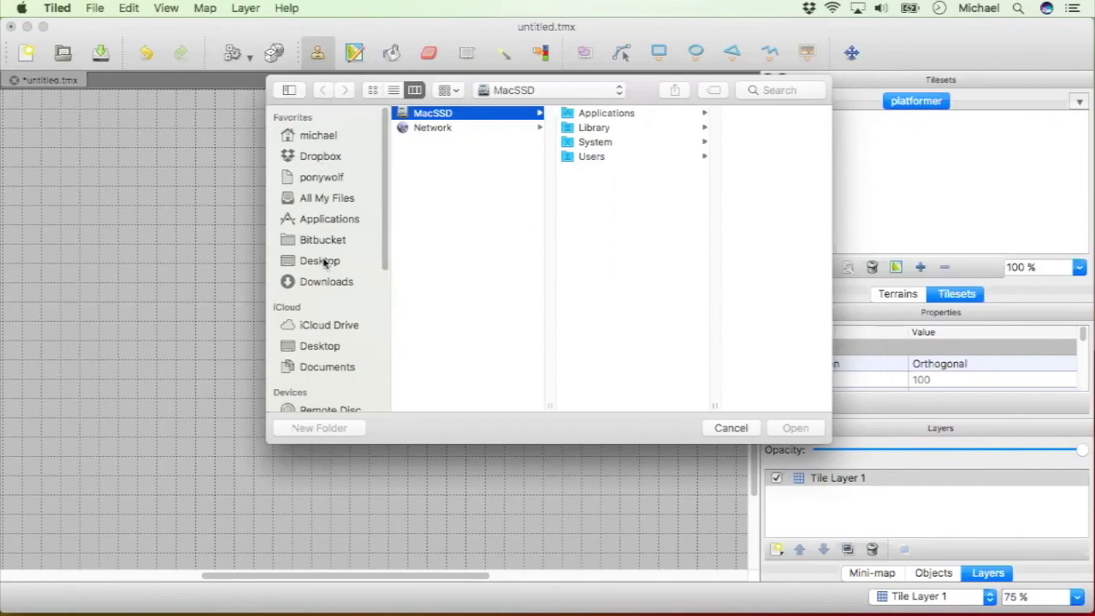
left_click(323, 262)
left_click(470, 128)
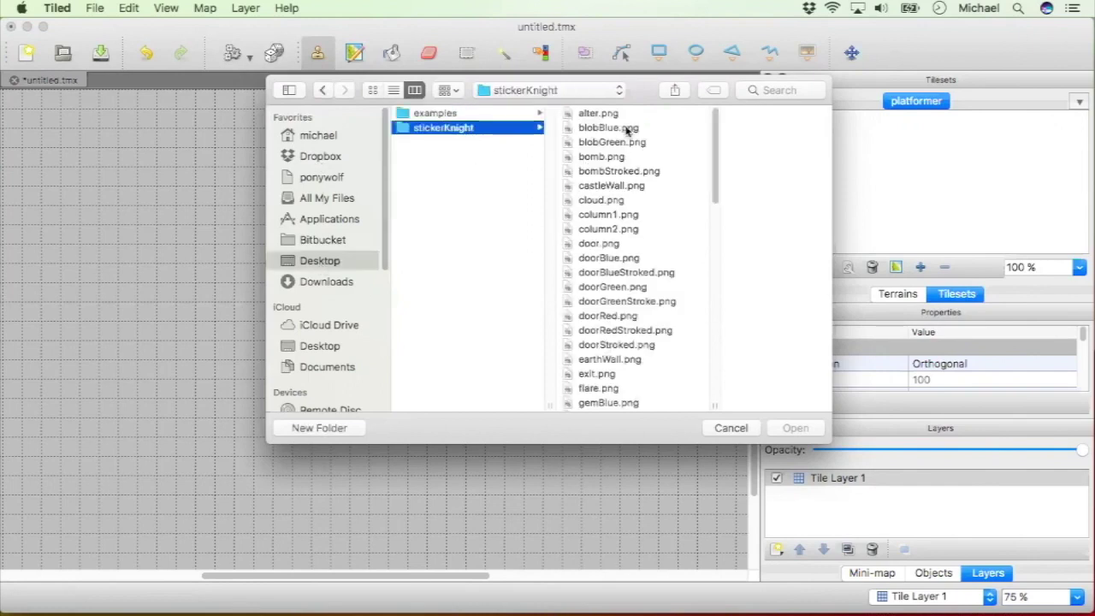
left_click(588, 114)
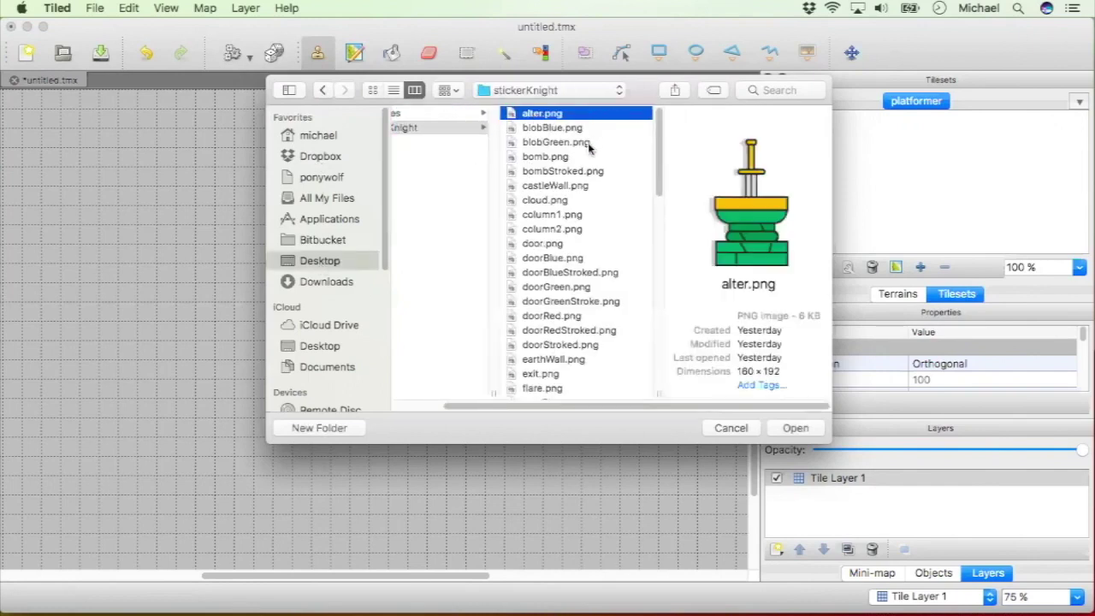
scroll(599, 144, "down", 2)
scroll(589, 148, "down", 15)
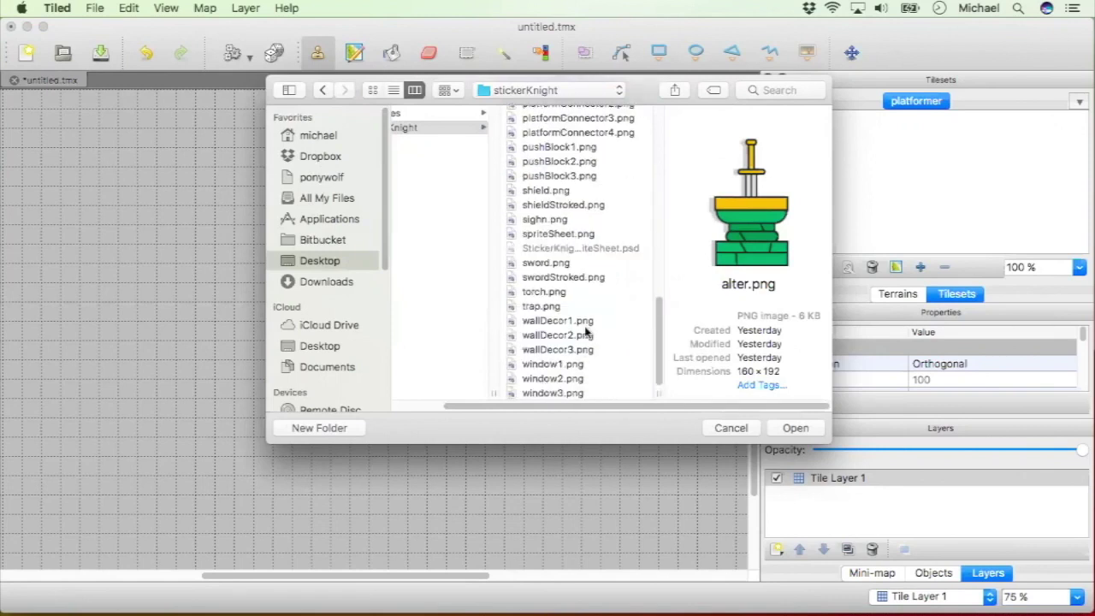
key("super+a")
scroll(568, 182, "down", 15)
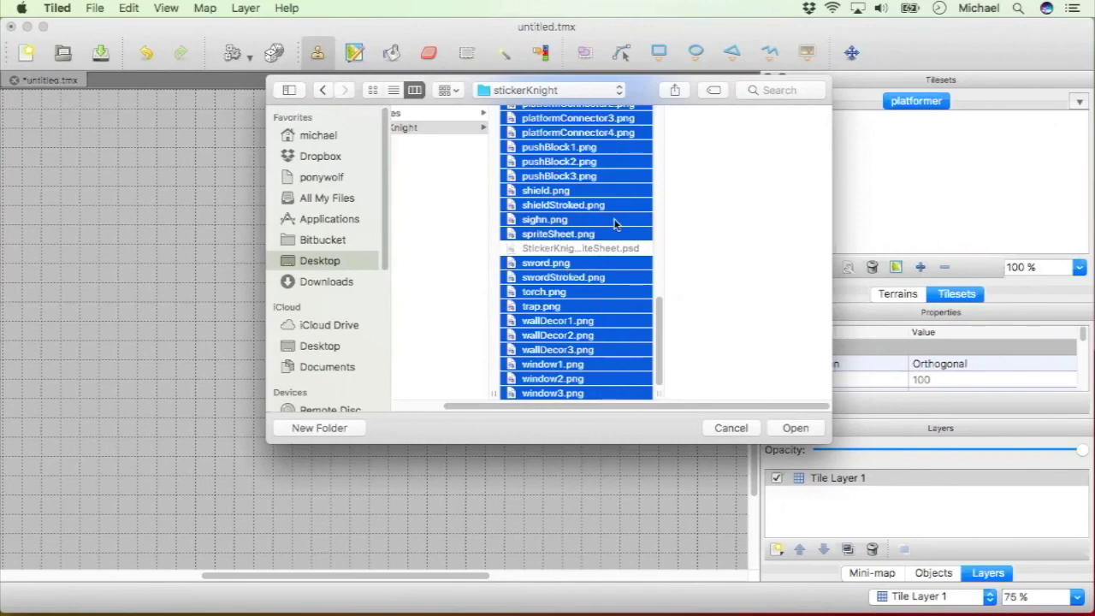
scroll(590, 278, "up", 3)
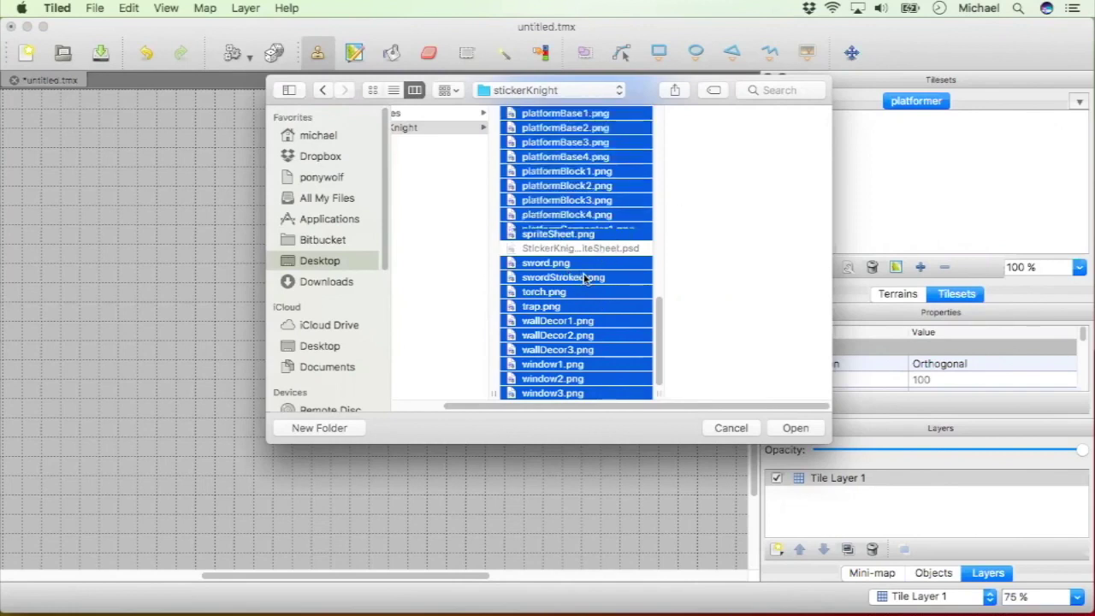
scroll(597, 272, "up", 10)
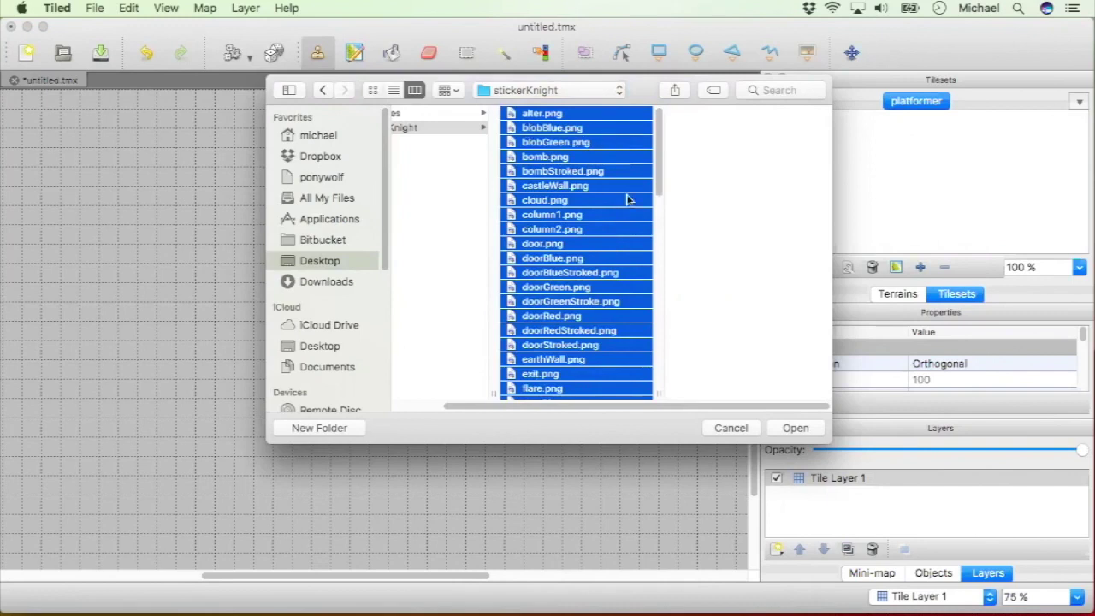
scroll(619, 241, "down", 3)
scroll(622, 246, "down", 10)
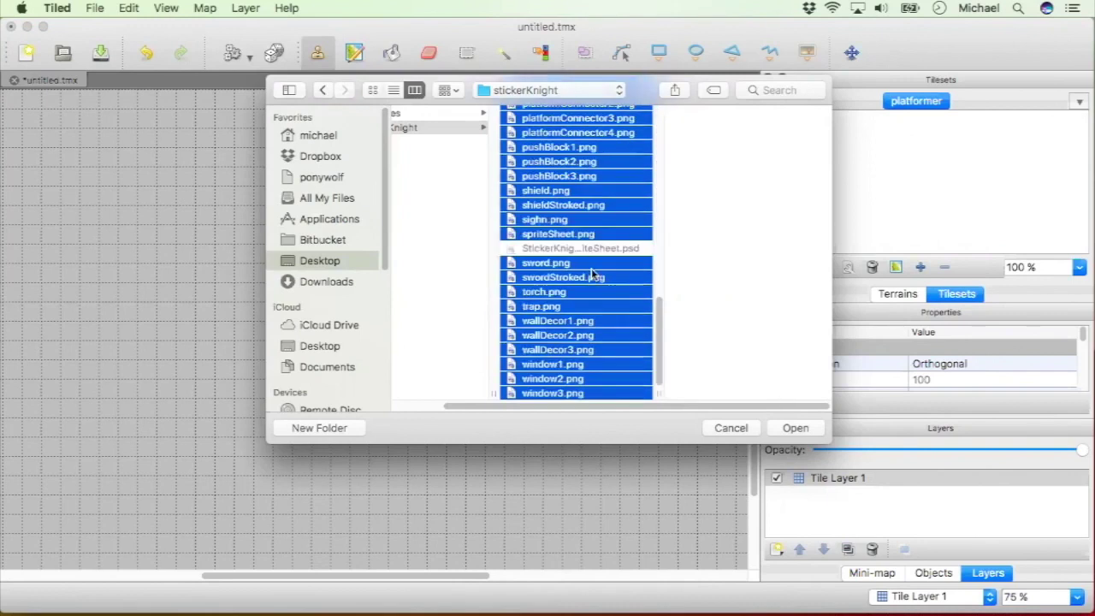
left_click(794, 428)
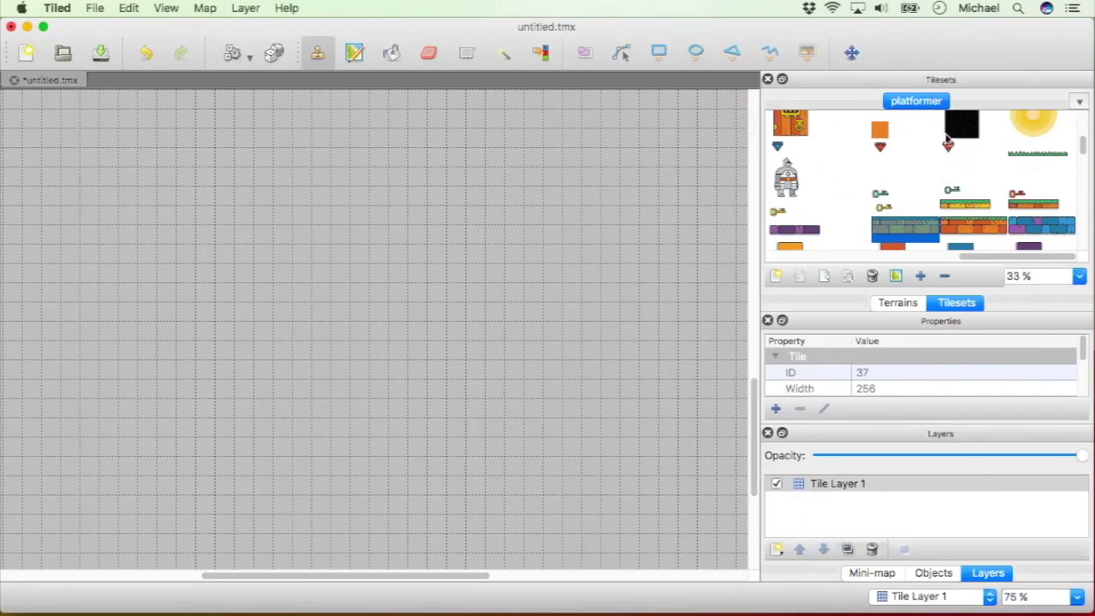
left_click(974, 178)
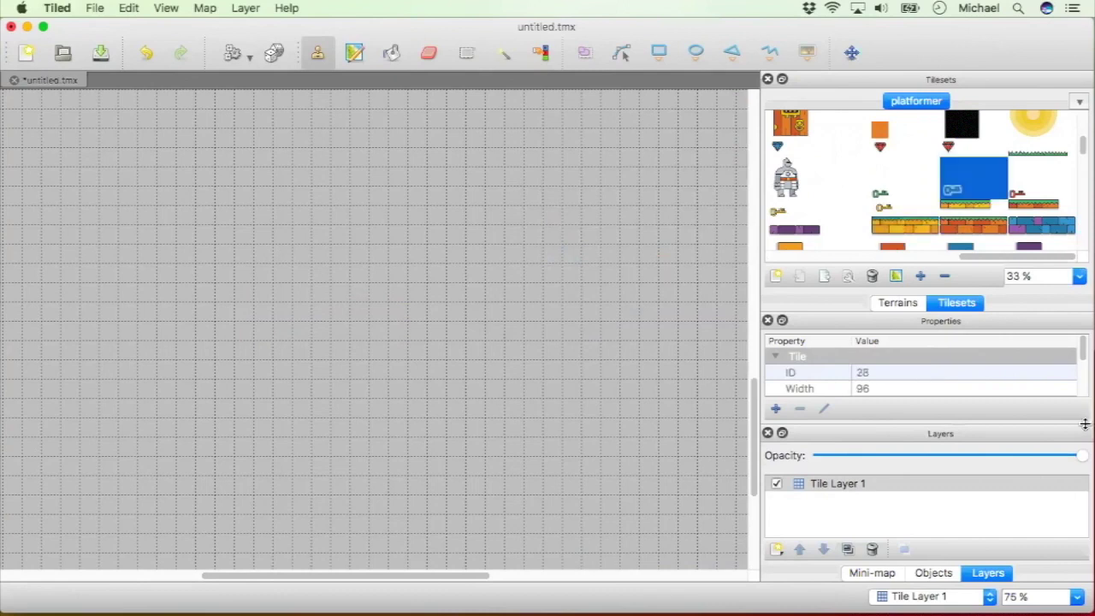
Replace Tile Layer 1 with a new object layer named game.
left_click(868, 485)
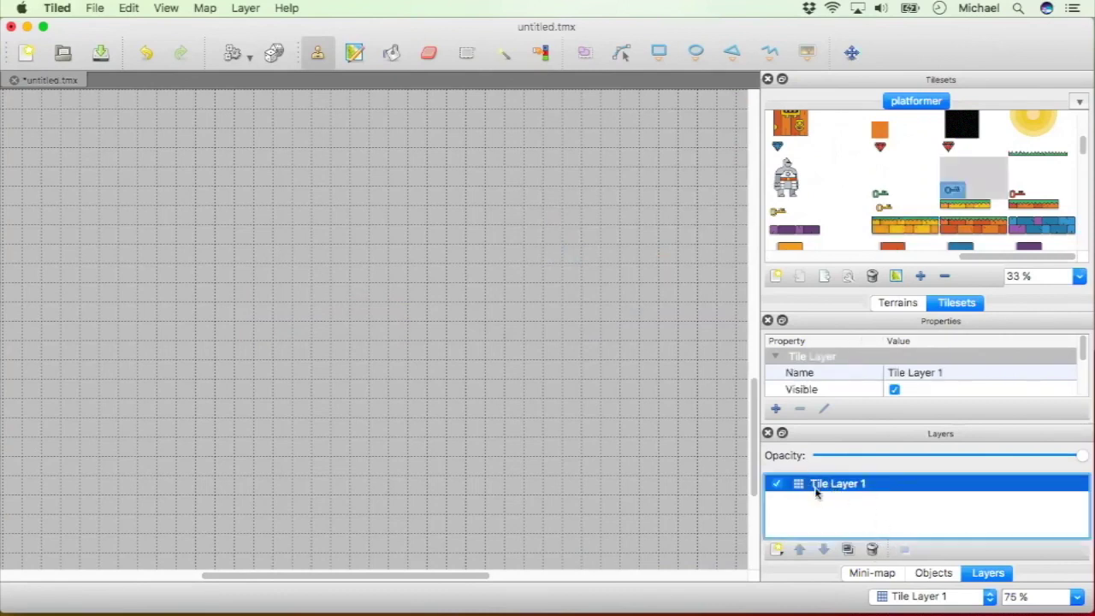
left_click(871, 550)
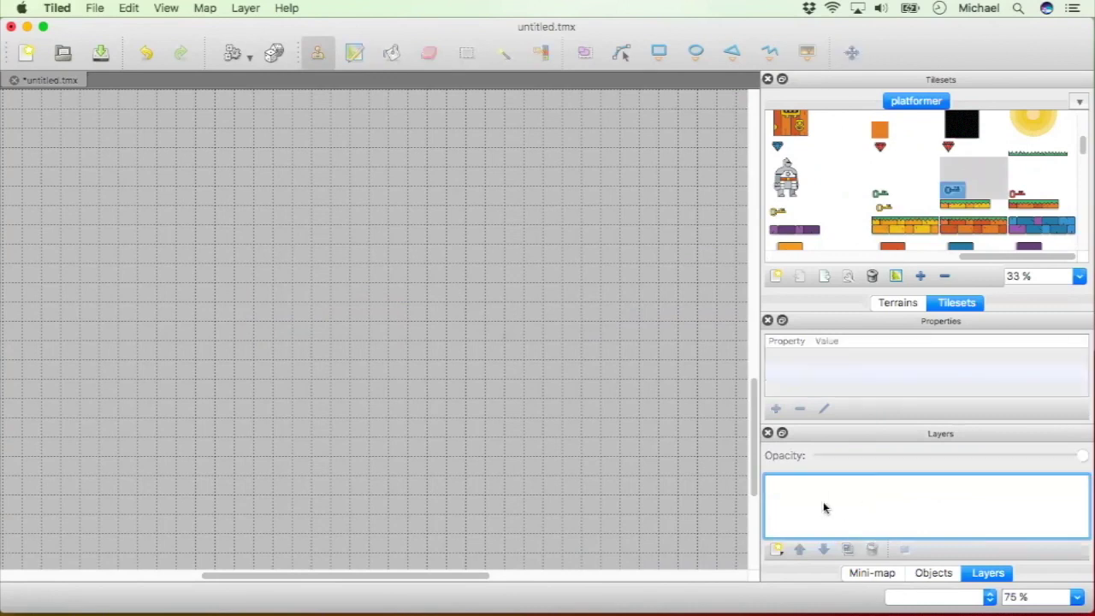
left_click(776, 550)
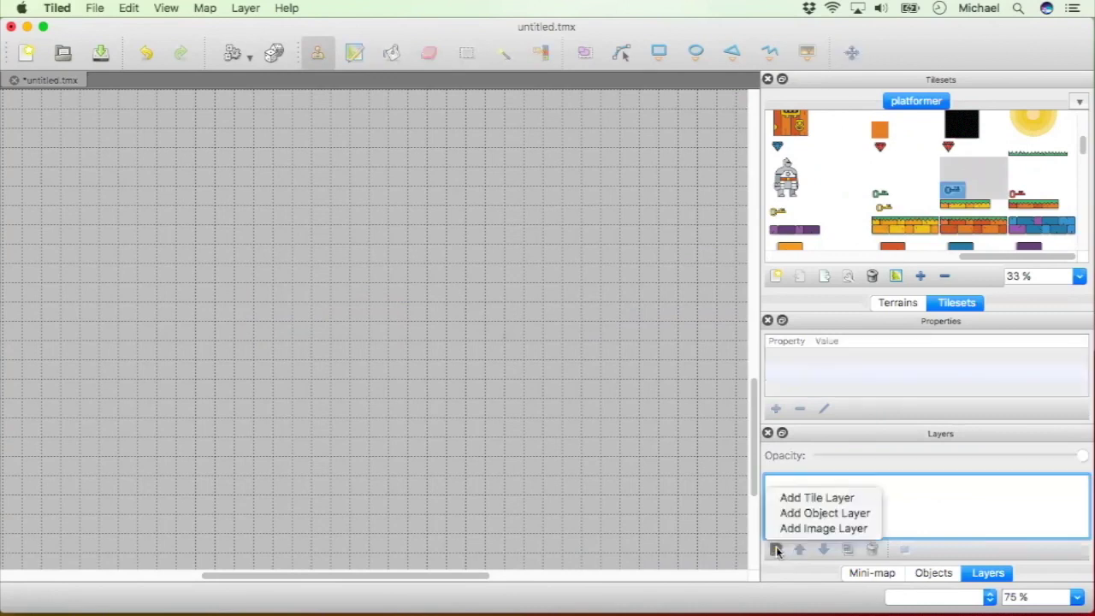
left_click(852, 515)
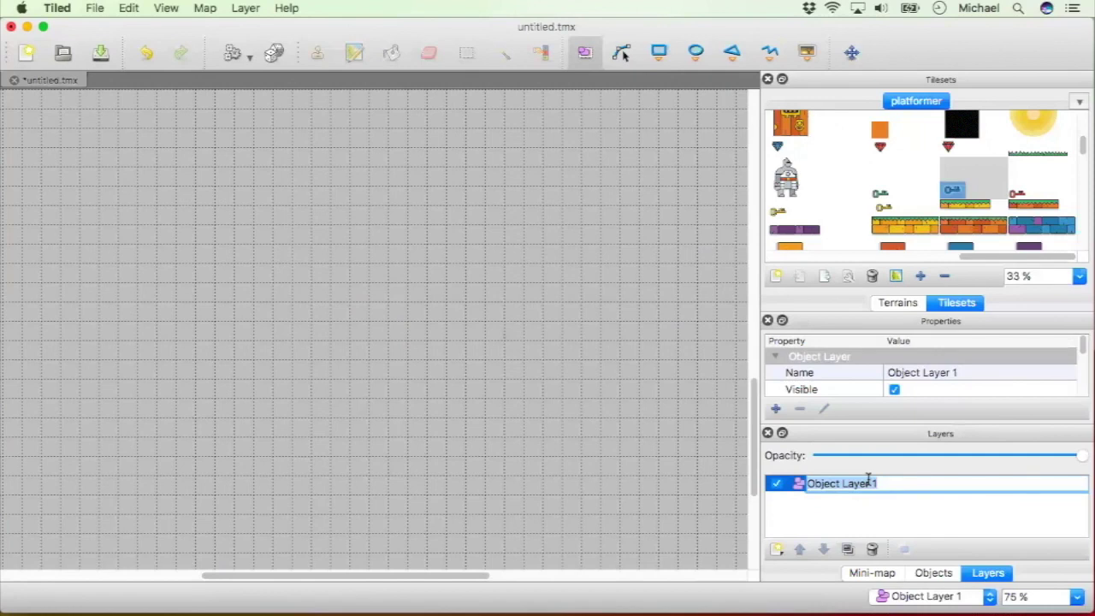
type("game")
key("Return")
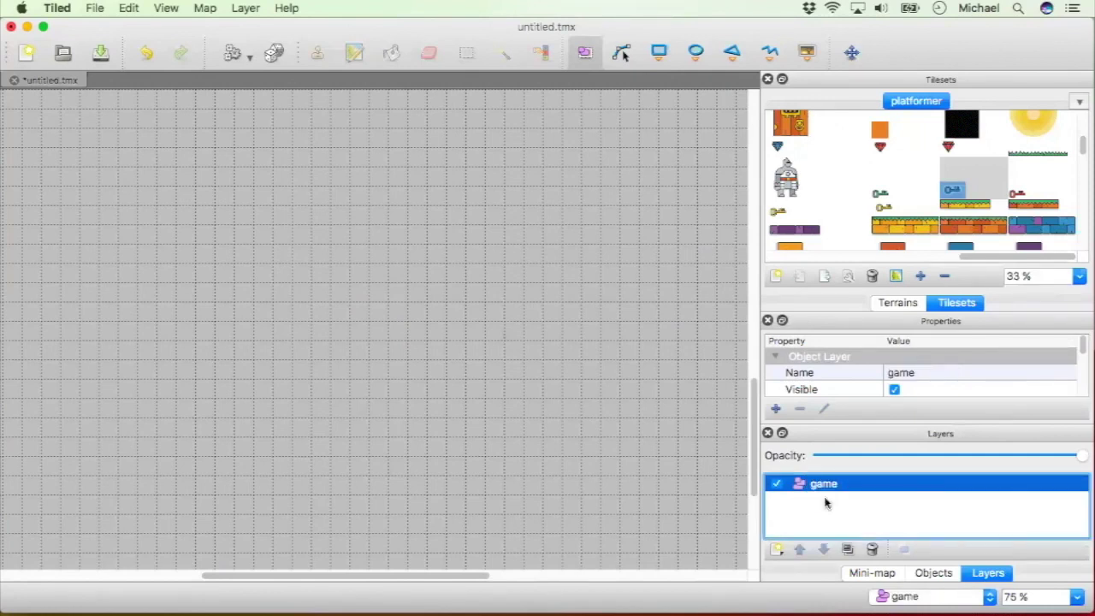
Add a tile layer above the game layer and paint a large freehand area on it with the orange square tile.
scroll(855, 240, "up", 1)
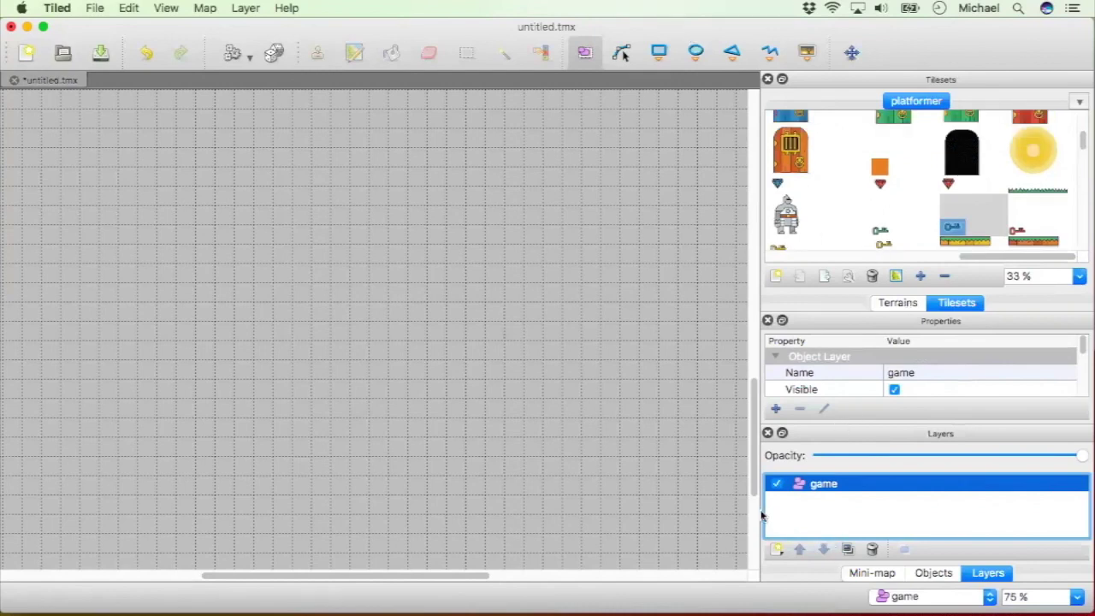
left_click(773, 550)
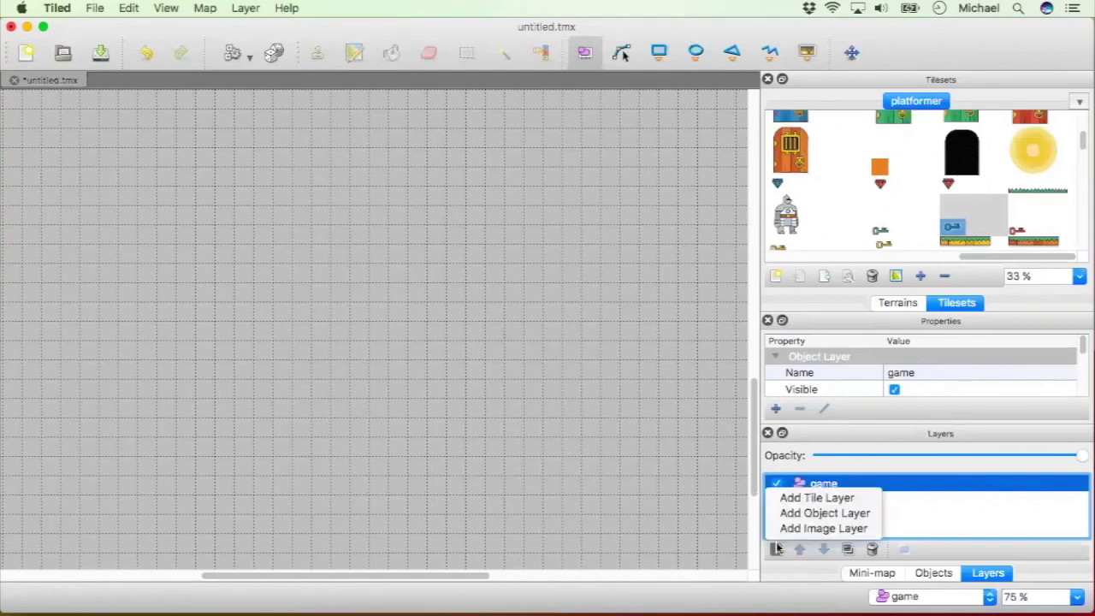
left_click(835, 503)
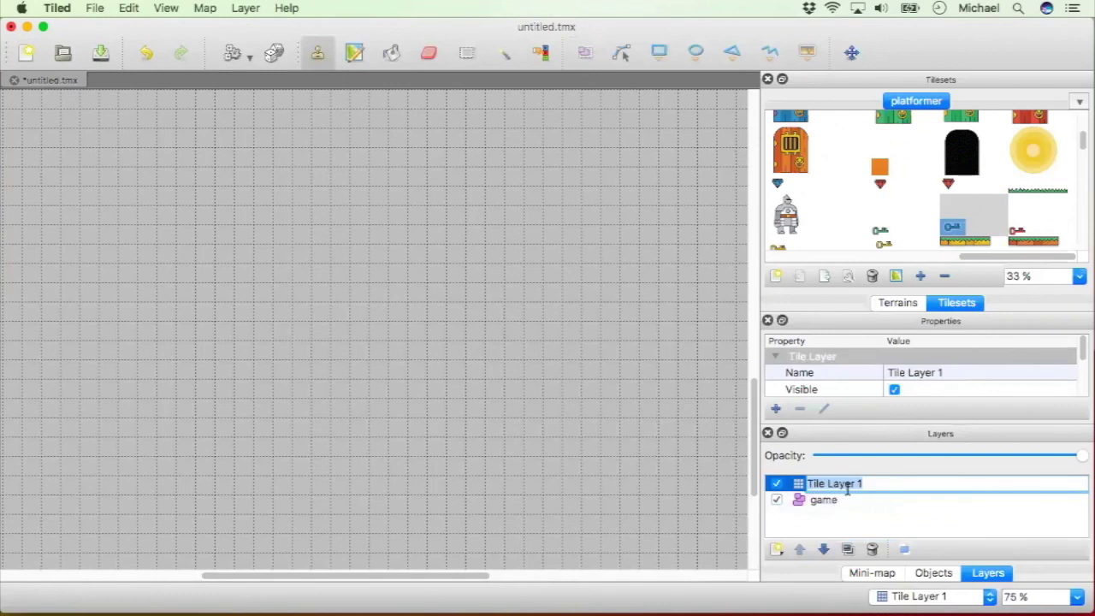
left_click(823, 503)
left_click(829, 486)
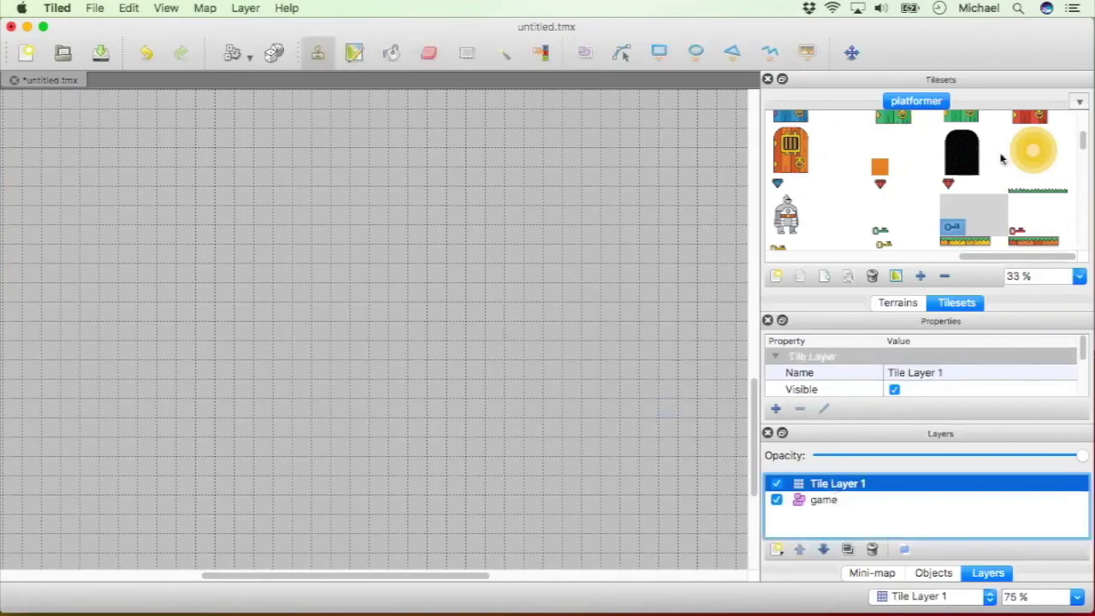
left_click(877, 167)
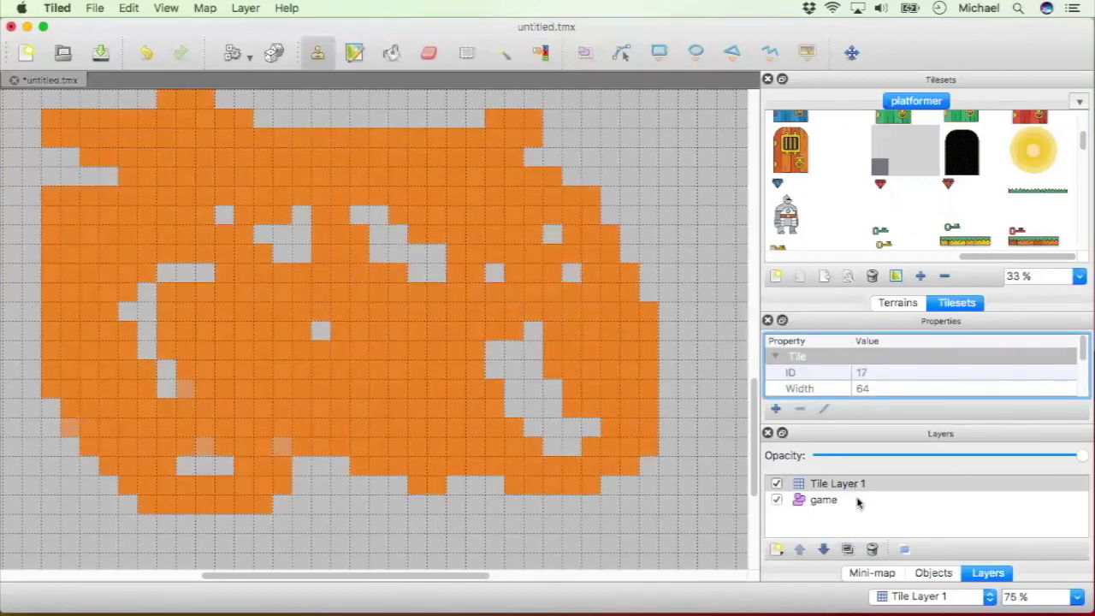
Delete the painted tile layer, keeping only the game object layer.
left_click(851, 523)
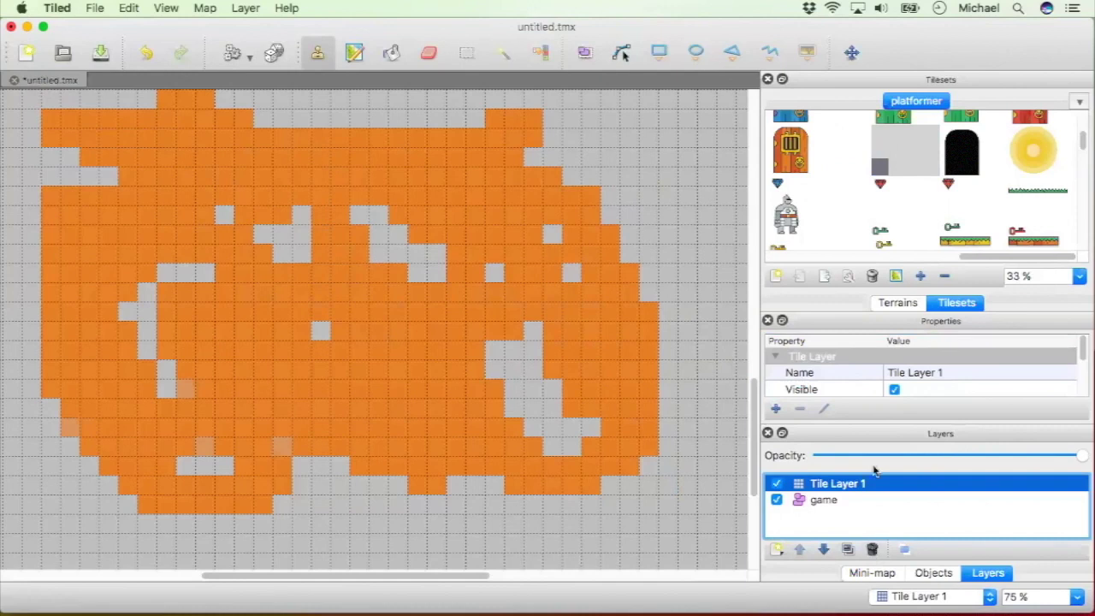
left_click(872, 550)
Place the orange square tile as a tile object on the game layer.
left_click(894, 163)
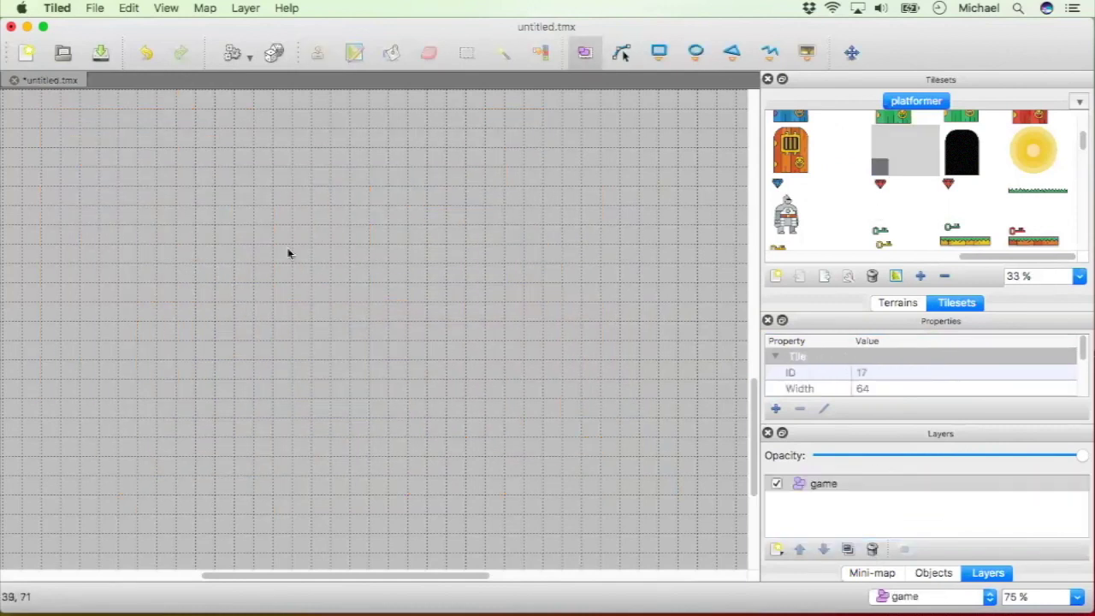
left_click(802, 54)
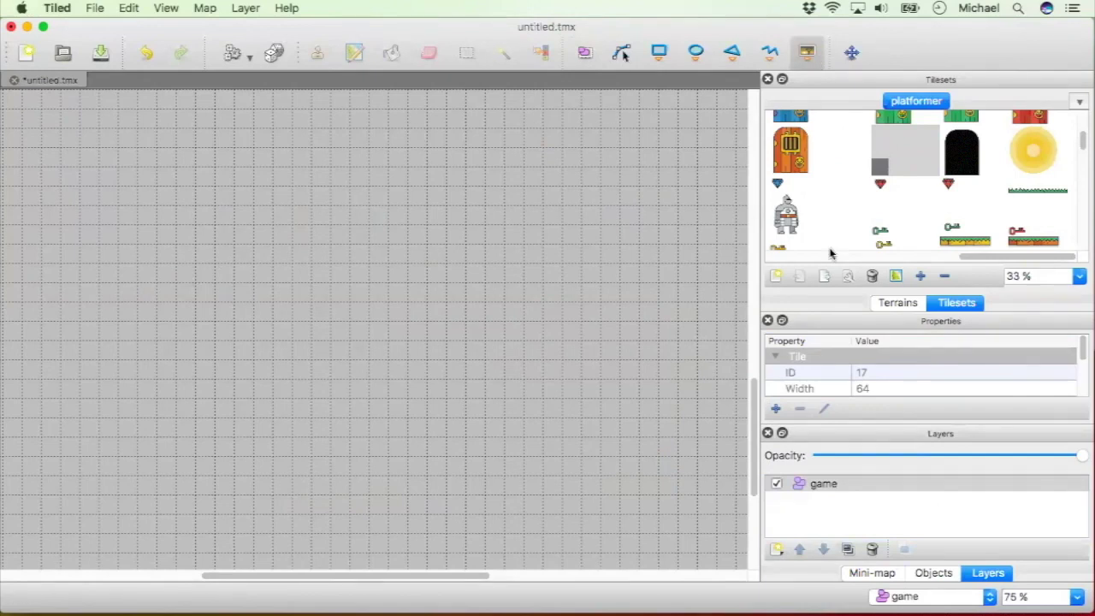
left_click(210, 263)
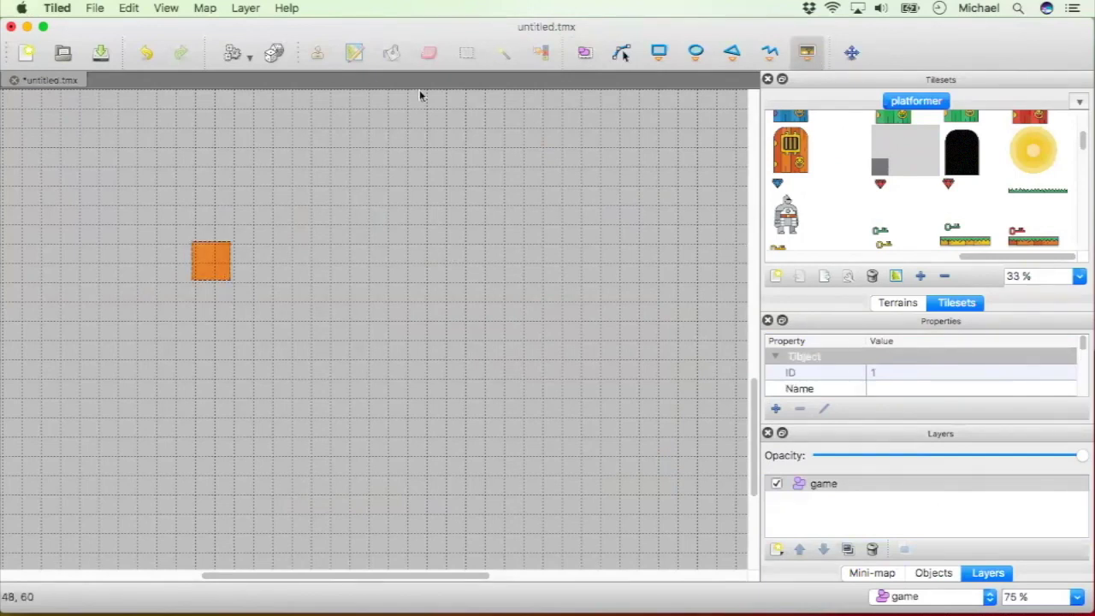
Enlarge the orange square object into a tall rectangle, rotate it clockwise and move it across the map.
left_click(584, 52)
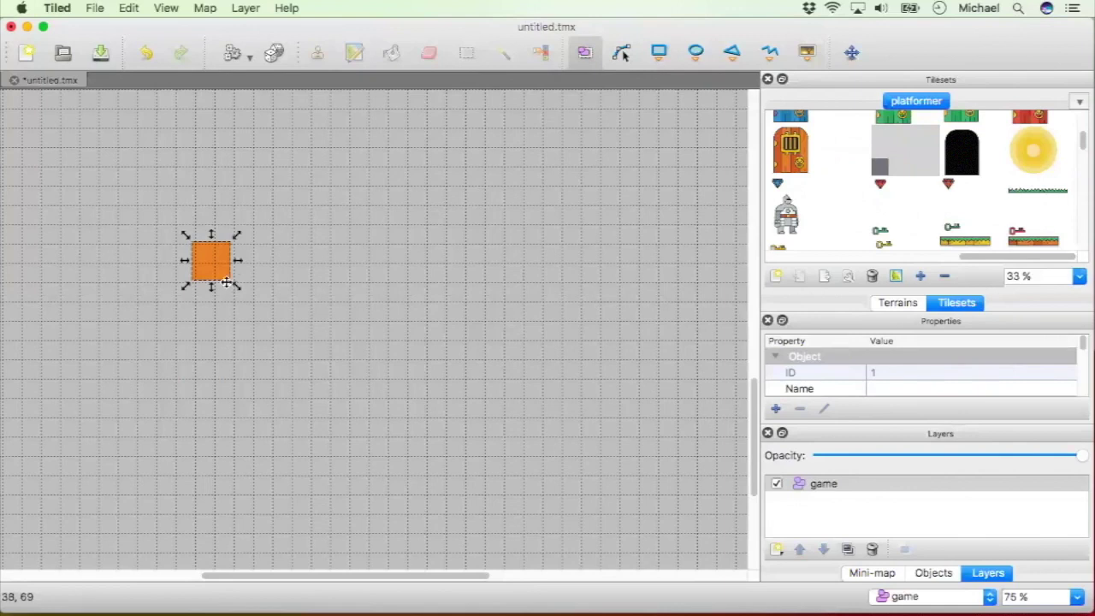
left_click_drag(214, 265, 402, 341)
left_click(364, 267)
left_click_drag(364, 268, 362, 411)
left_click(342, 389)
left_click_drag(362, 173, 503, 369)
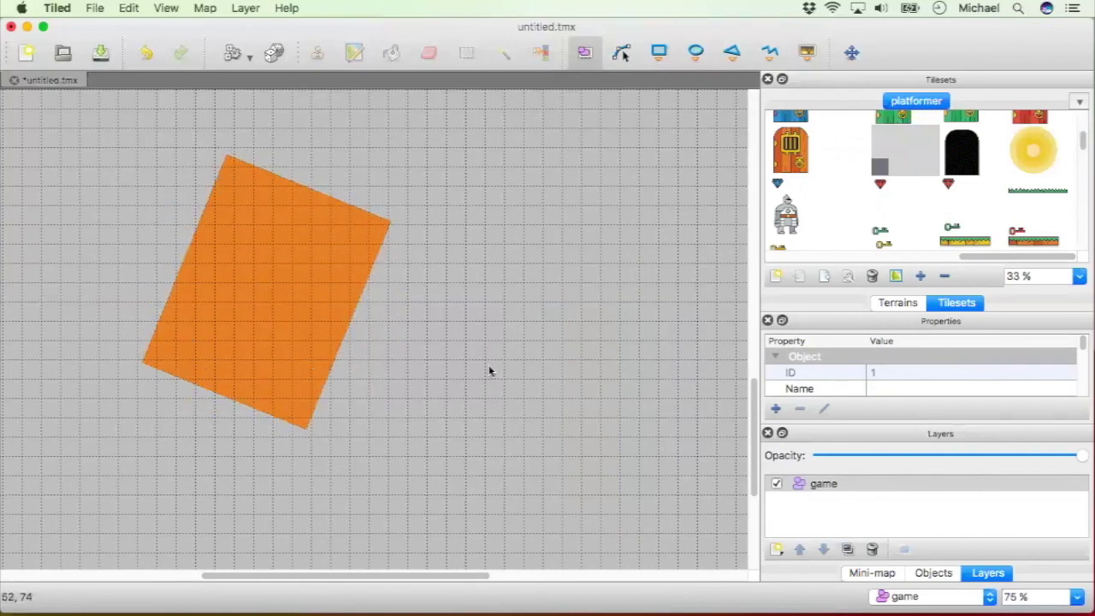
left_click_drag(277, 296, 450, 296)
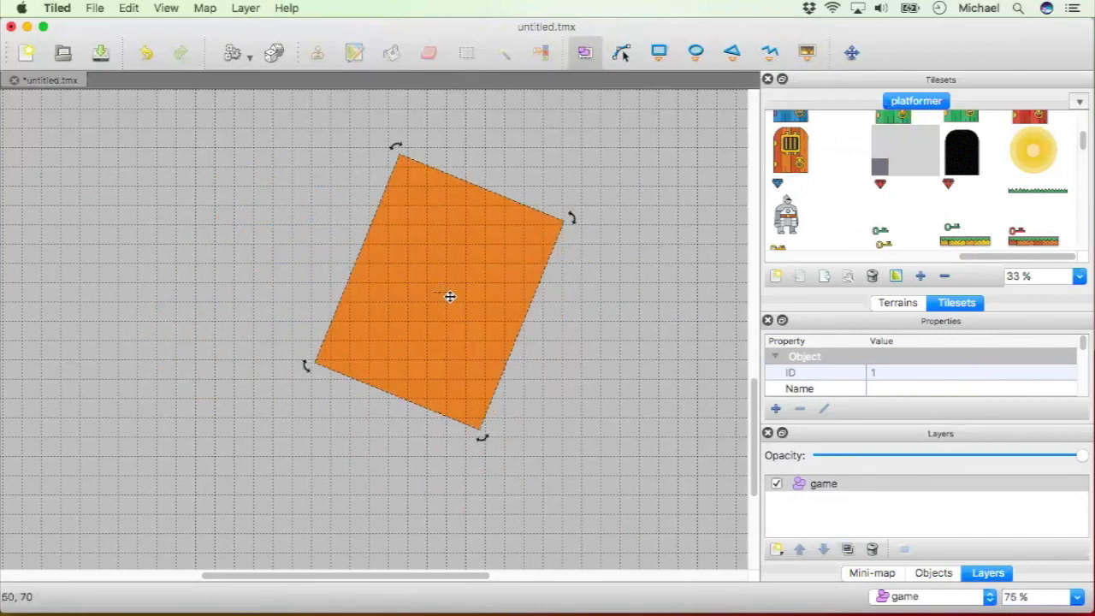
Delete the rotated orange object from the game layer.
left_click(823, 484)
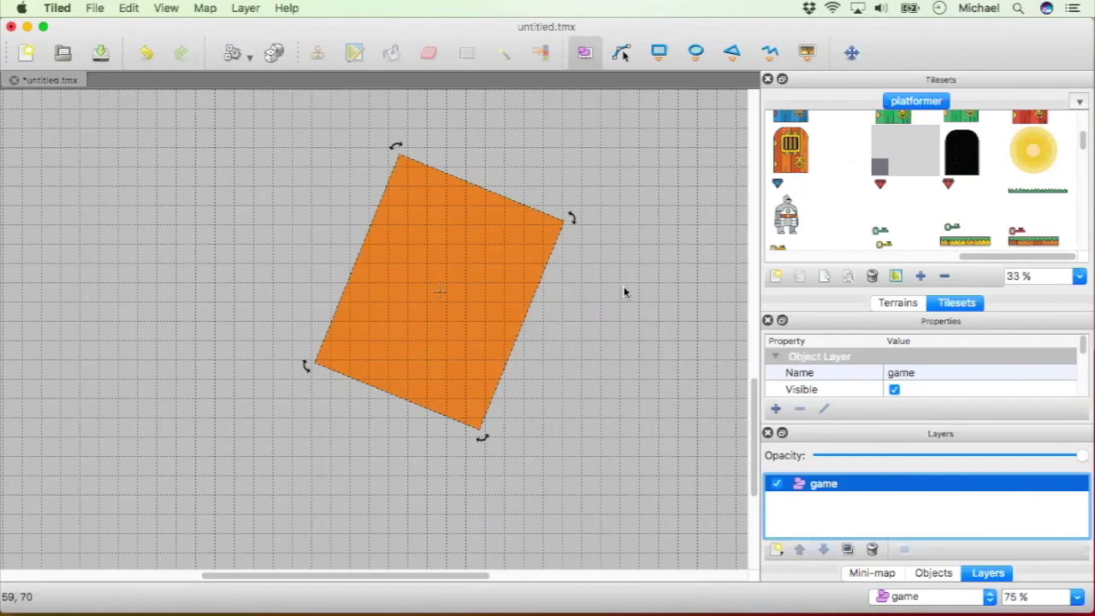
left_click(518, 262)
key("Delete")
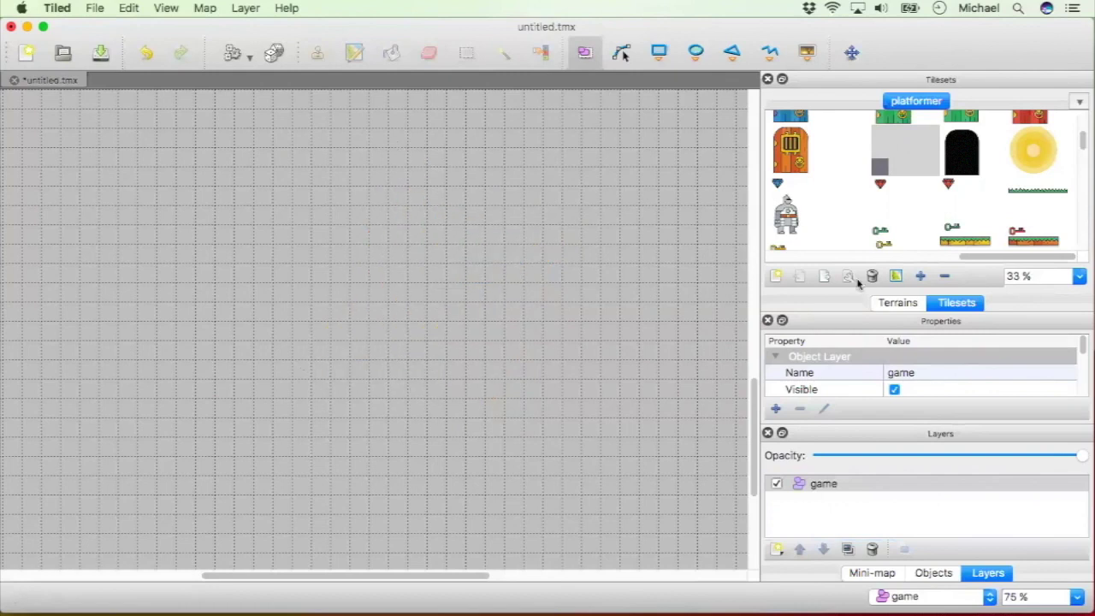
Place the yellow grass-topped platform, the 192 px wide tile, as an object on the game layer.
left_click(985, 239)
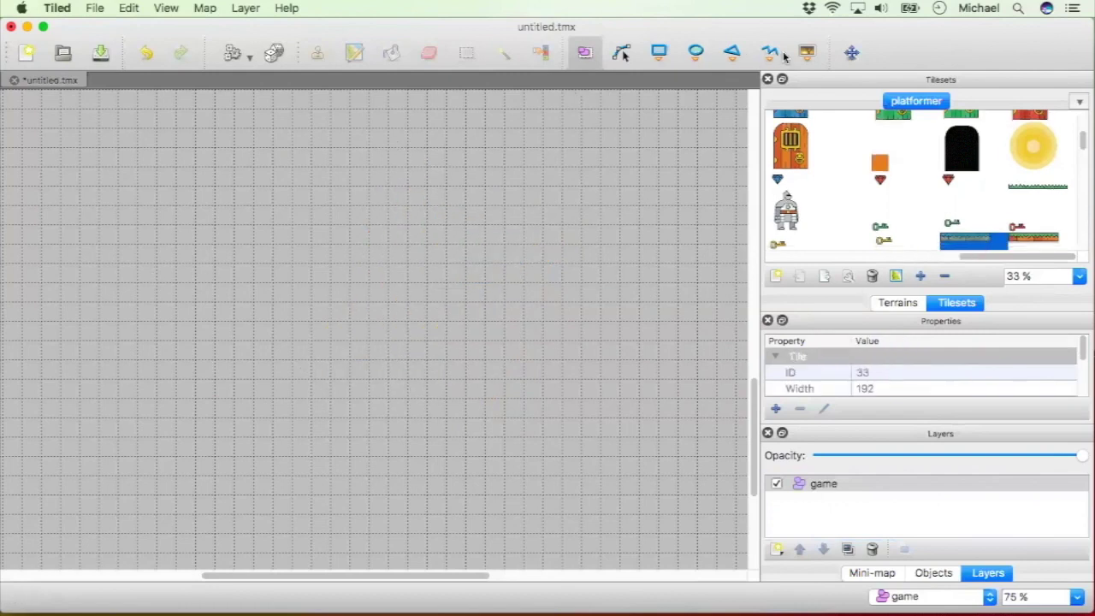
left_click(807, 52)
left_click(246, 315)
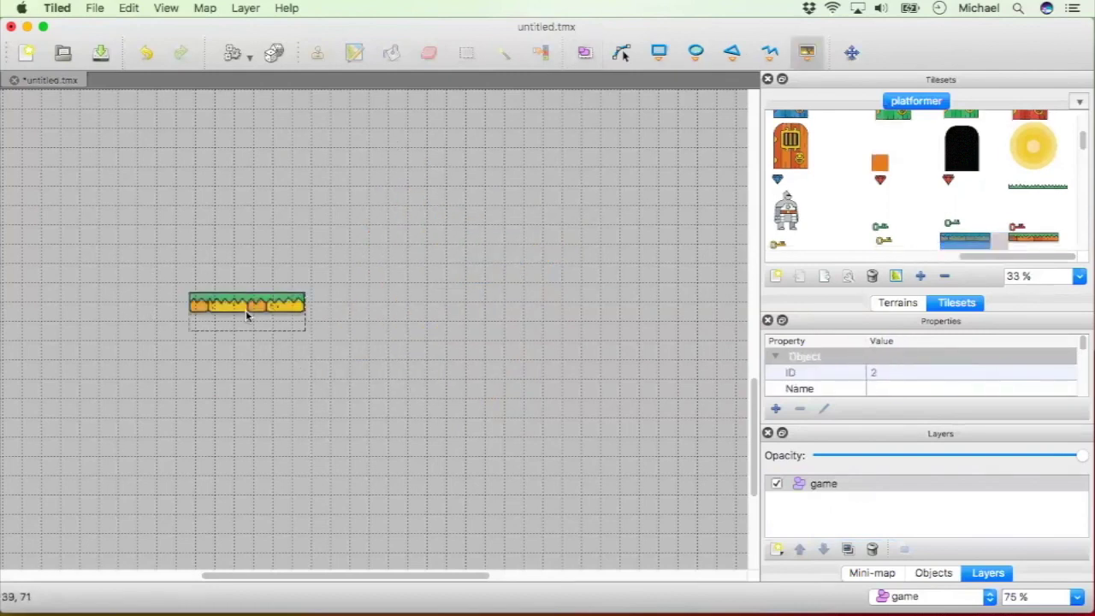
Reposition the yellow grass platform object on the map, lining its edges up with the grid.
key("s")
scroll(276, 325, "up", 1, "ctrl")
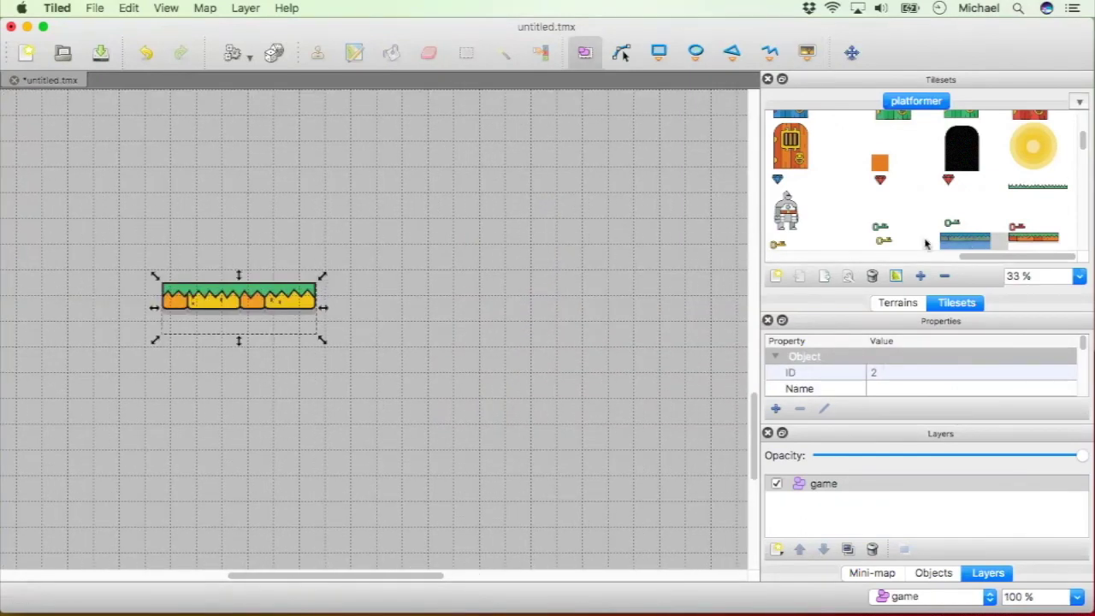
left_click_drag(244, 299, 385, 280)
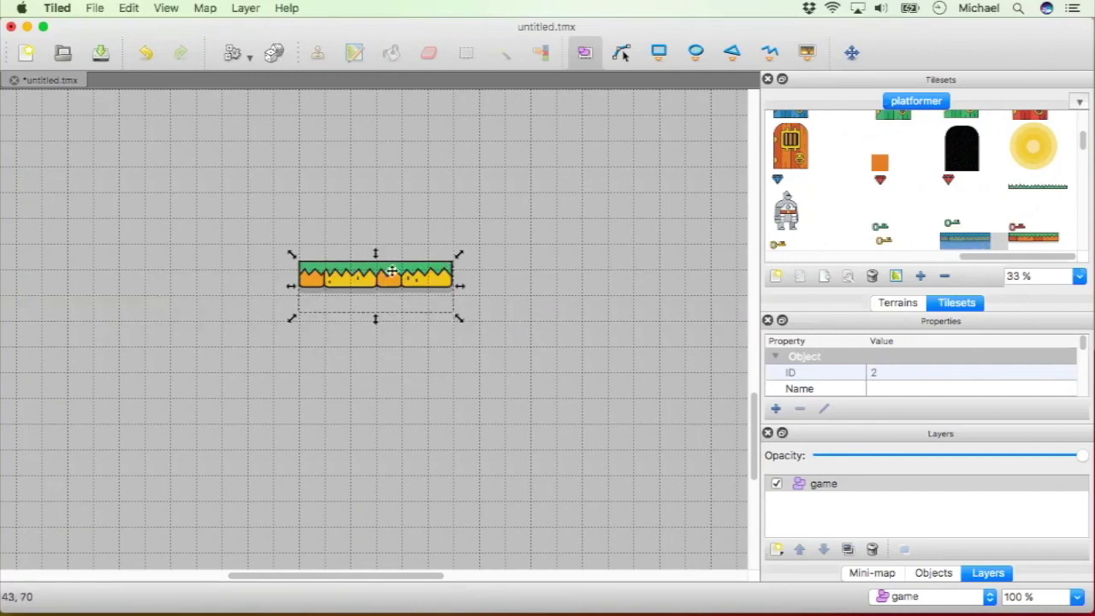
left_click_drag(391, 271, 305, 292)
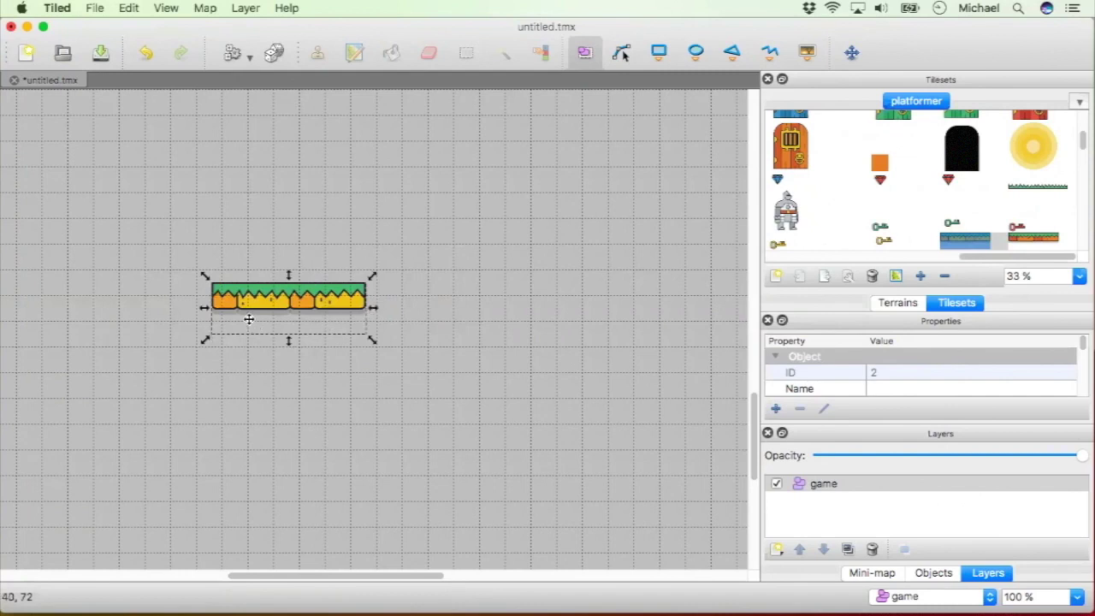
scroll(248, 319, "up", 1, "ctrl")
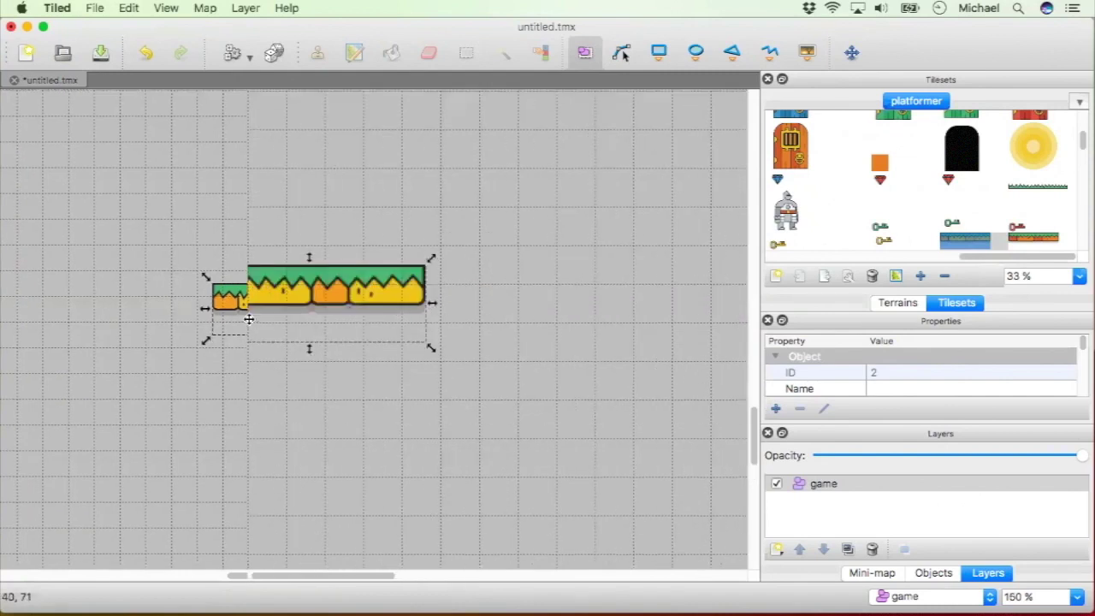
scroll(248, 315, "up", 1, "ctrl")
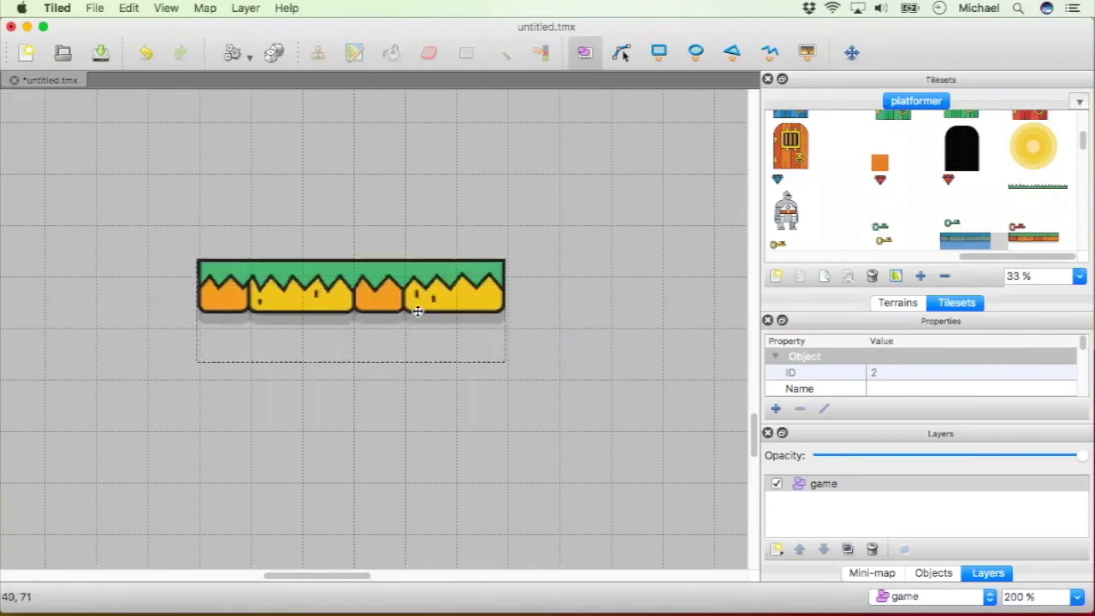
left_click_drag(406, 298, 337, 289)
left_click_drag(480, 296, 400, 281)
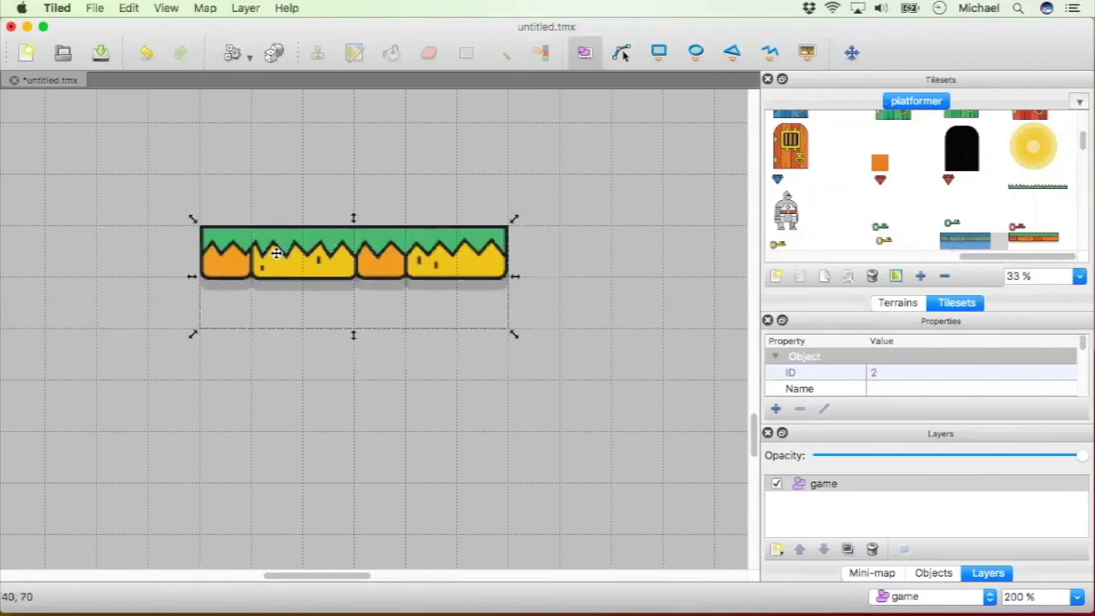
left_click_drag(276, 253, 377, 256)
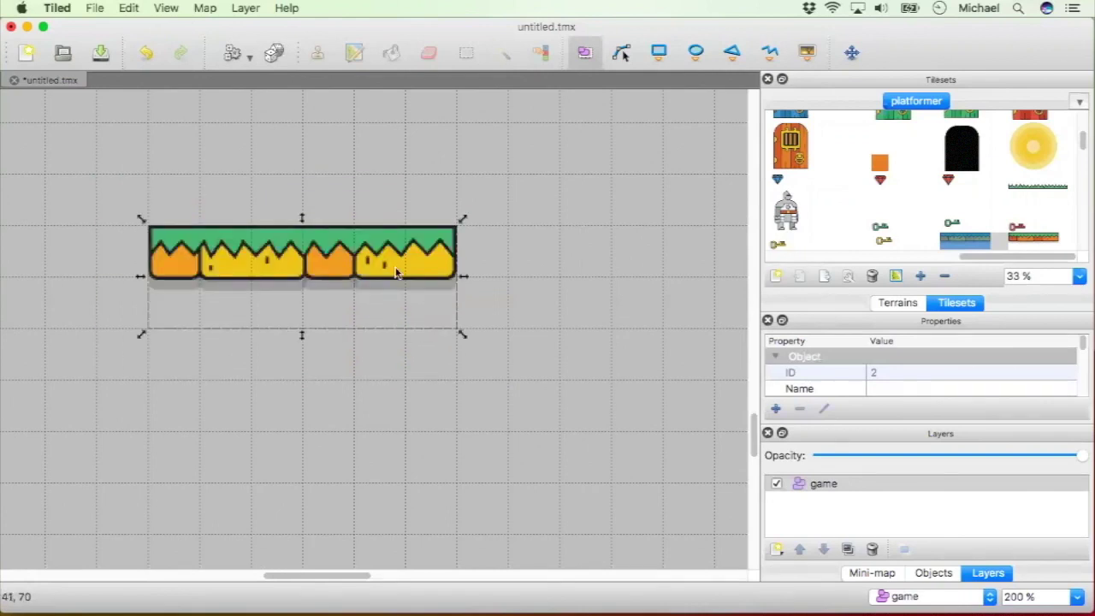
Duplicate the yellow grass platform and place the copy against the right end of the original.
right_click(390, 272)
left_click(390, 272)
left_click_drag(452, 240, 747, 212)
left_click_drag(564, 301, 576, 301)
Rotate the copied platform slightly counterclockwise and fit it against the original as an upward slope.
scroll(487, 338, "down", 3)
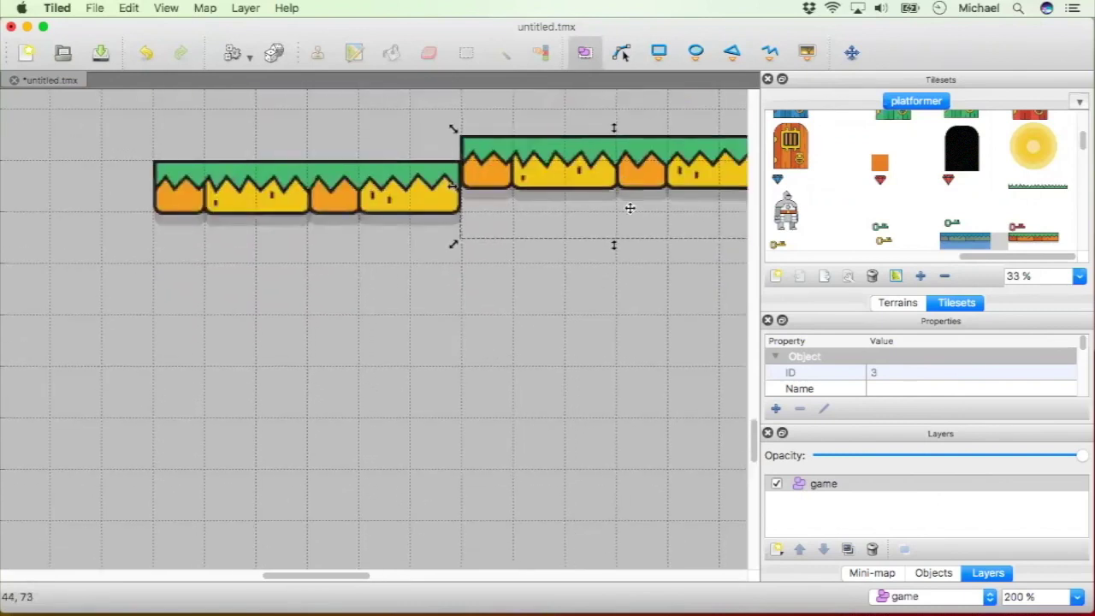
scroll(628, 205, "down", 1, "ctrl")
left_click_drag(704, 273, 658, 307)
left_click(403, 256)
key("super+minus")
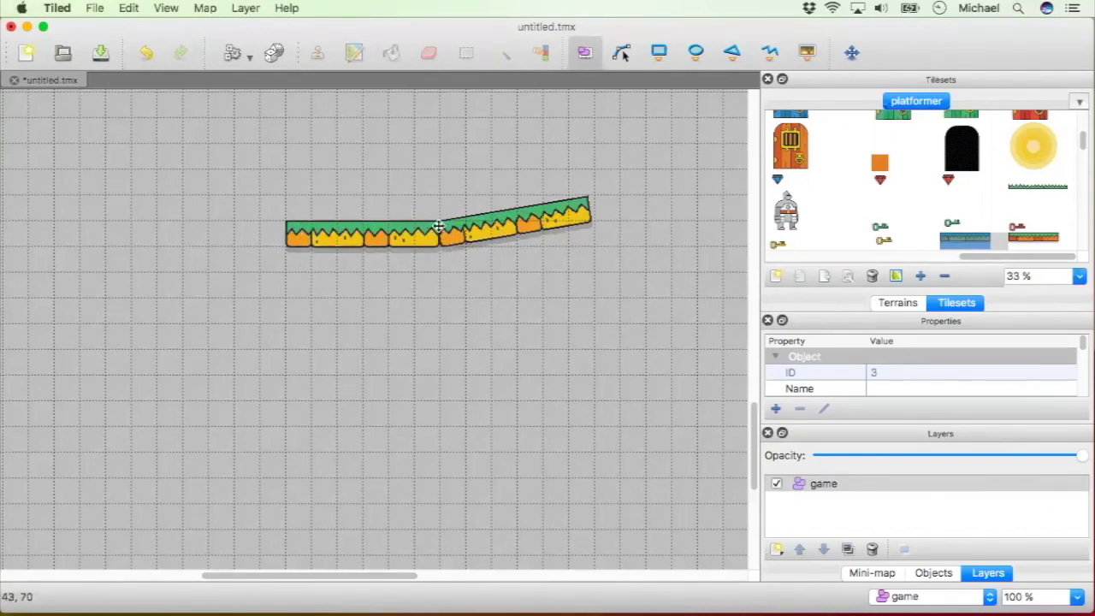
Delete the sloped platform copy, keeping the original platform.
left_click(543, 220)
key("Delete")
scroll(477, 271, "down", 1, "ctrl")
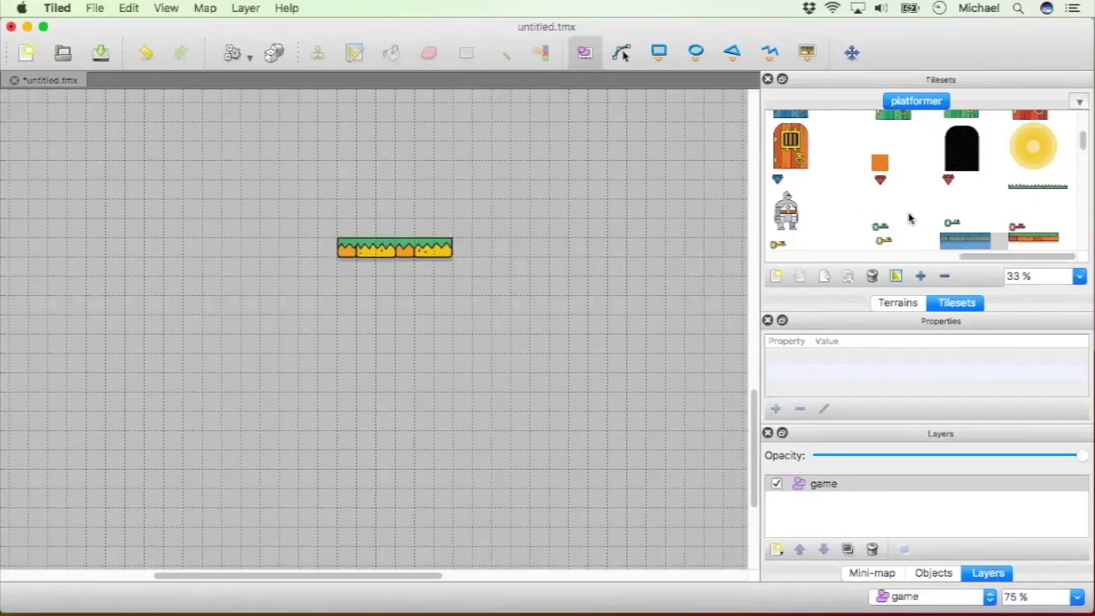
Place the orange square tile as an object to the left of the yellow grass platform.
scroll(350, 241, "down", 3)
scroll(355, 239, "down", 3)
scroll(348, 242, "up", 6)
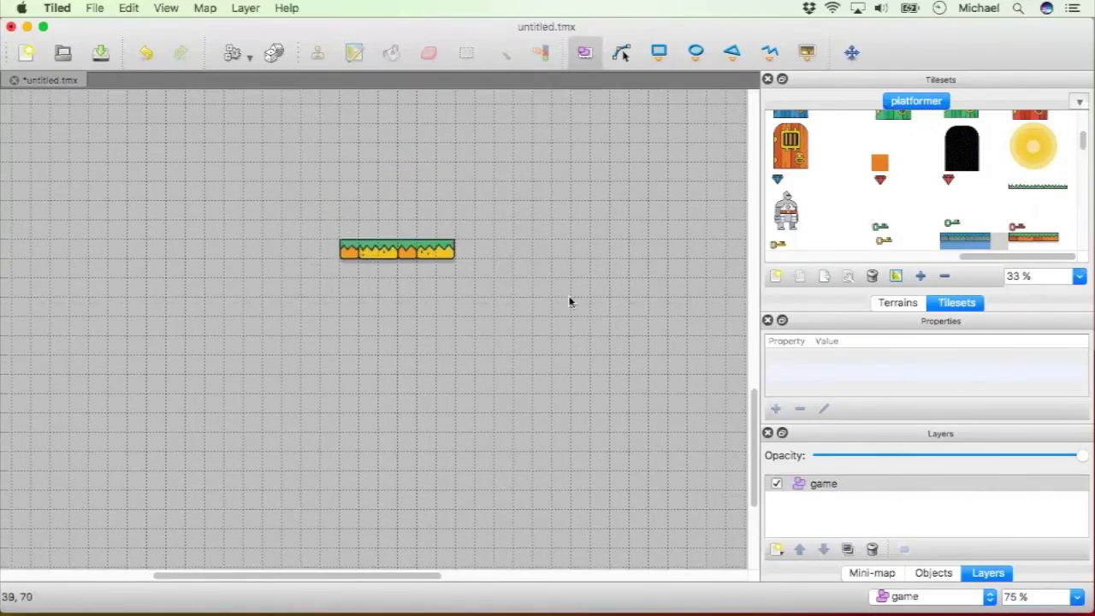
left_click(882, 163)
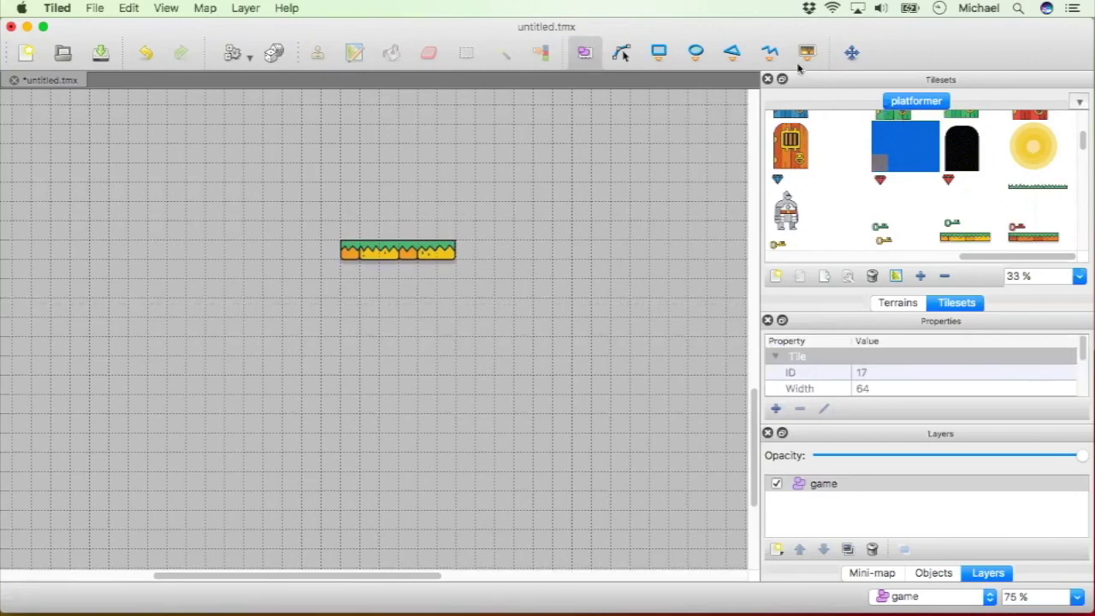
left_click(893, 202)
left_click(888, 168)
left_click(167, 325)
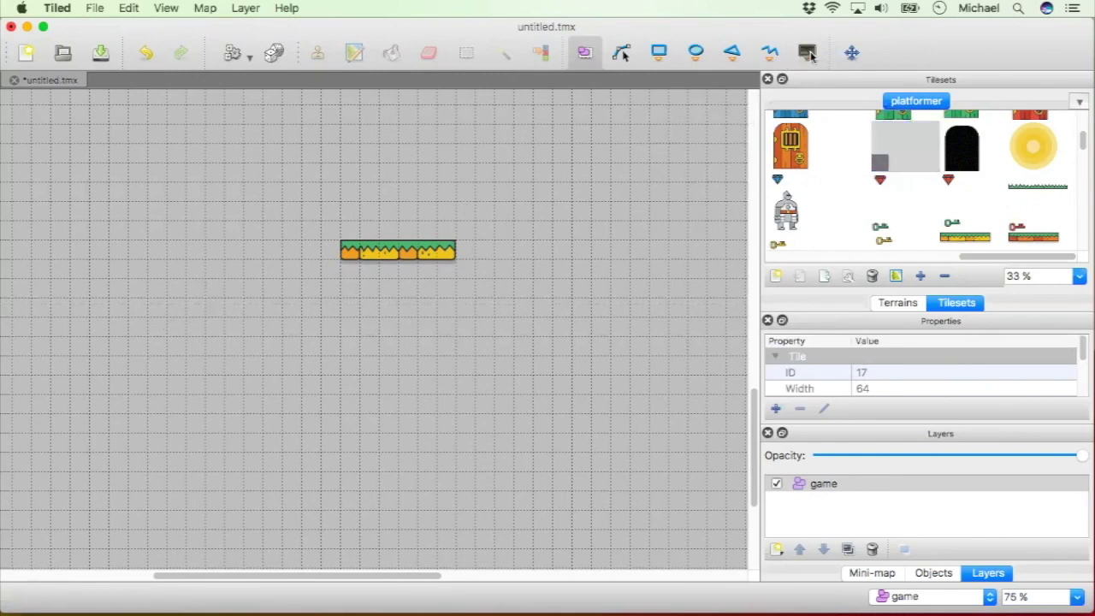
key("t")
left_click(129, 308)
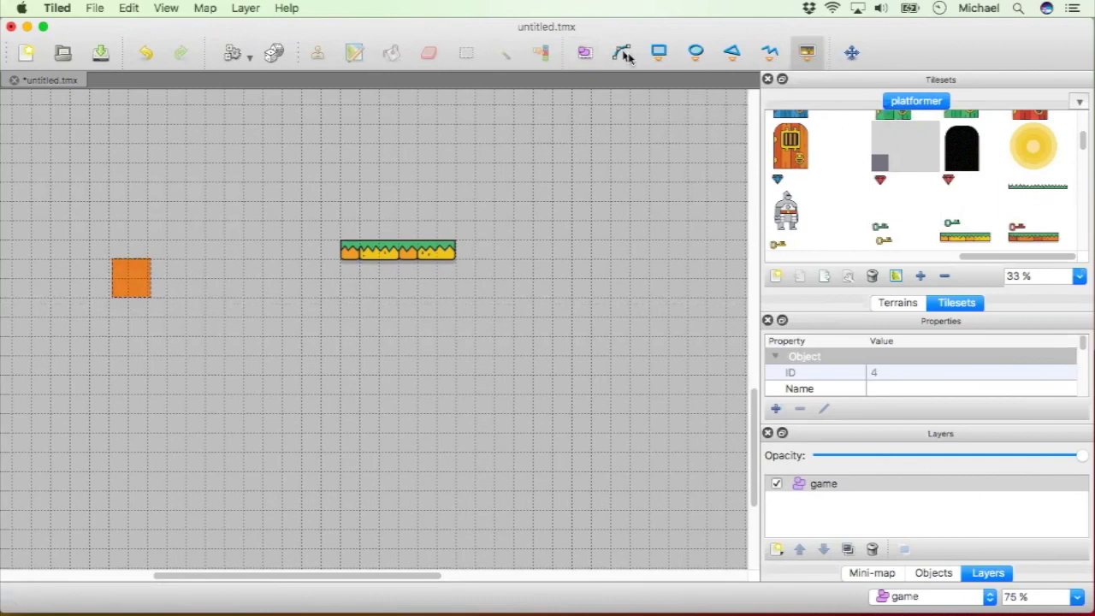
Move the orange square below the yellow grass platform and enlarge it into a ground block.
left_click(585, 53)
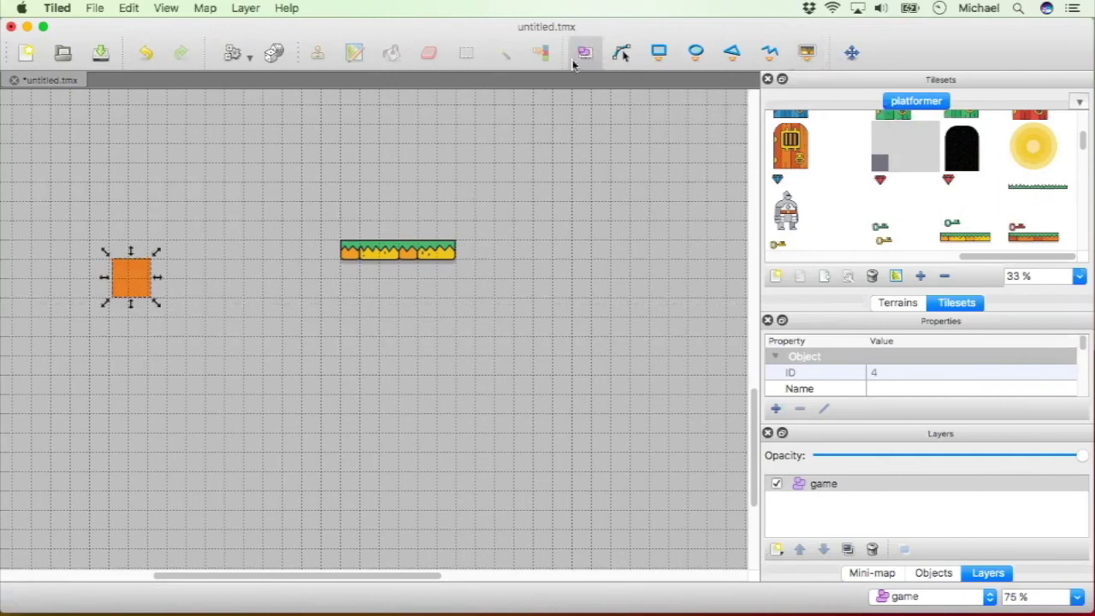
left_click_drag(132, 275, 238, 386)
left_click_drag(364, 414, 456, 472)
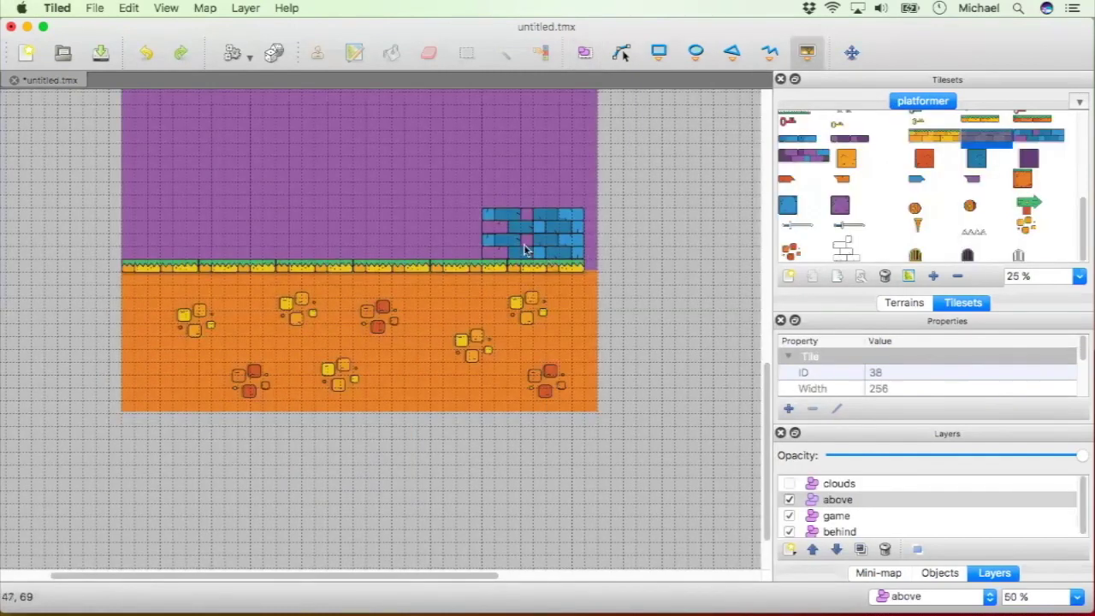
Duplicate the blue brick platform in the empty area beside the ground and stack the copy flush against the original.
left_click(584, 53)
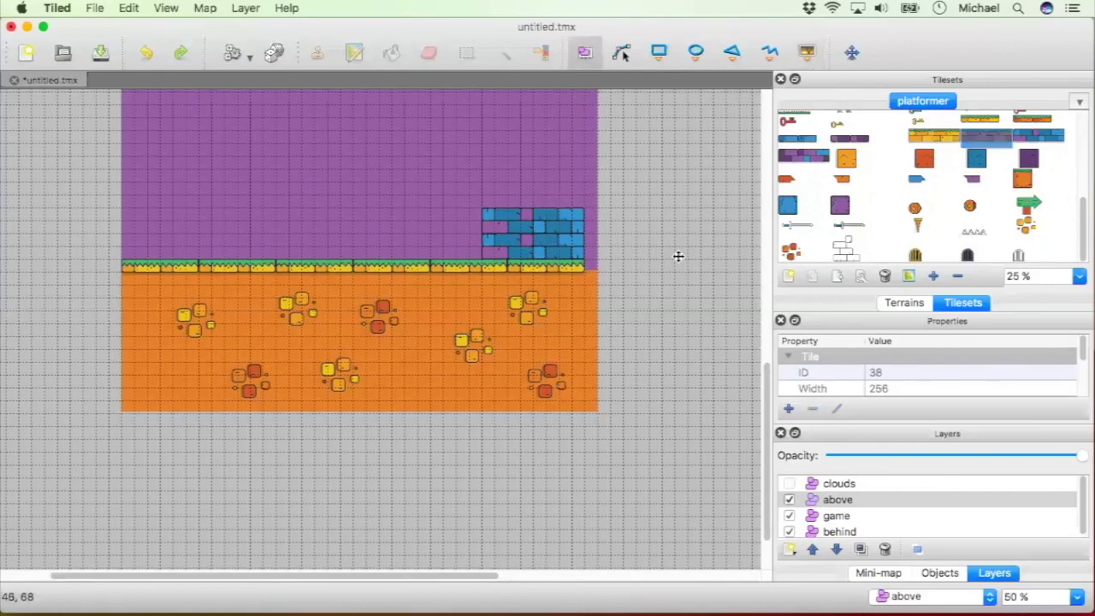
left_click_drag(677, 256, 705, 222)
key("super+d")
left_click(705, 223)
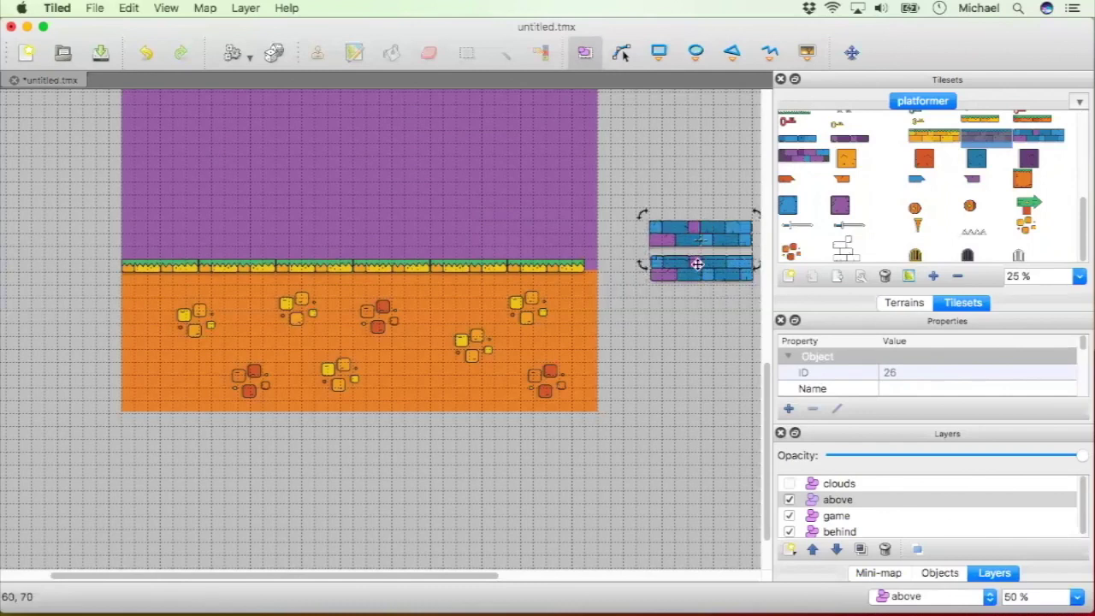
left_click_drag(697, 262, 696, 253)
Remove both blue brick platforms beside the ground and make game the active layer.
left_click_drag(640, 191, 755, 310)
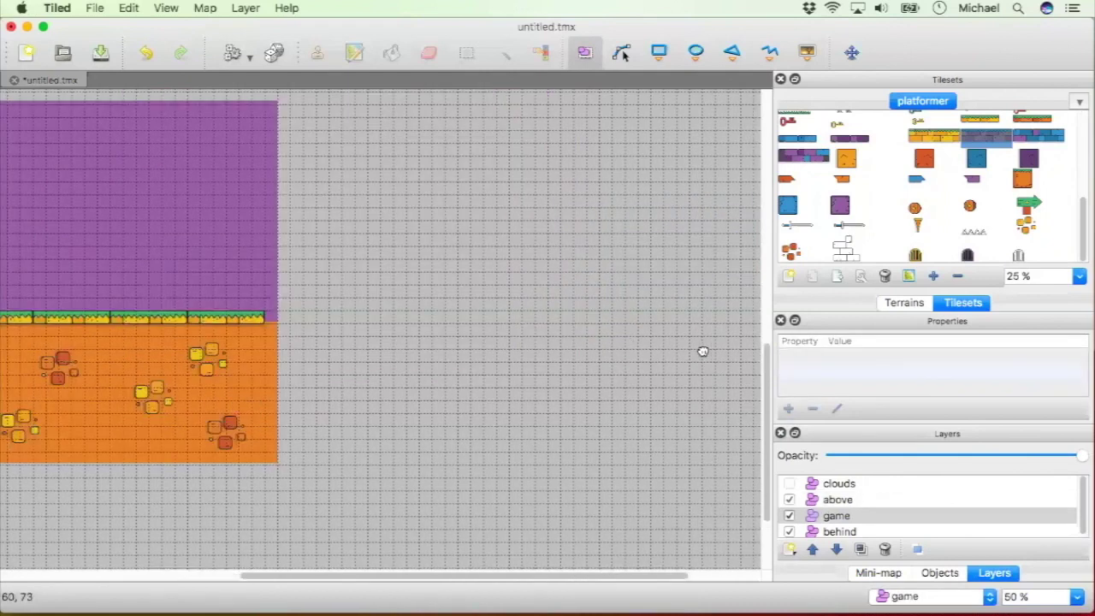
scroll(667, 359, "right", 2)
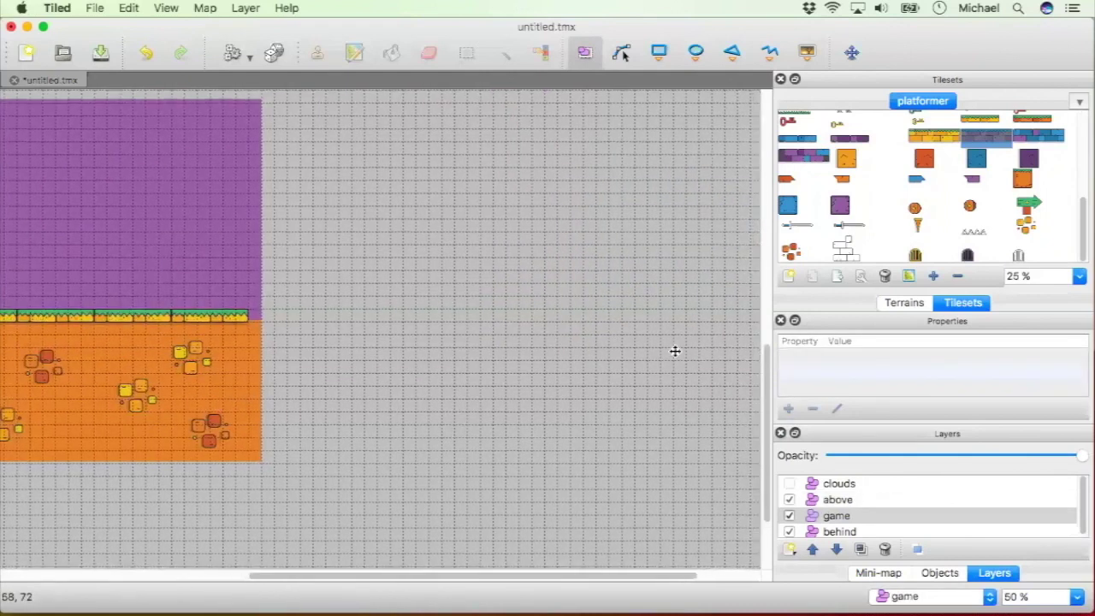
scroll(554, 332, "left", 1)
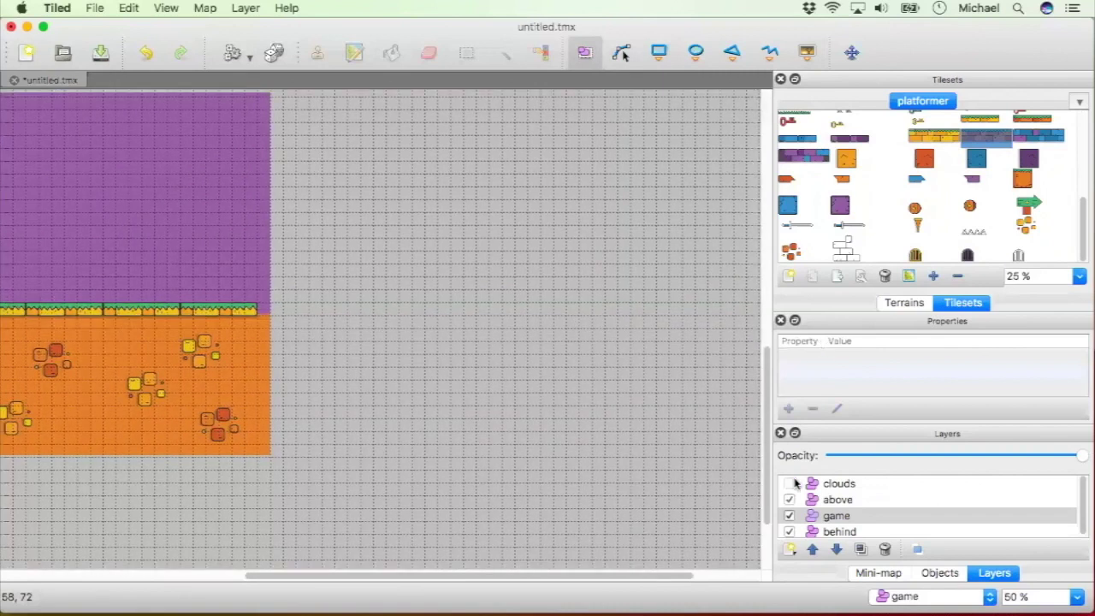